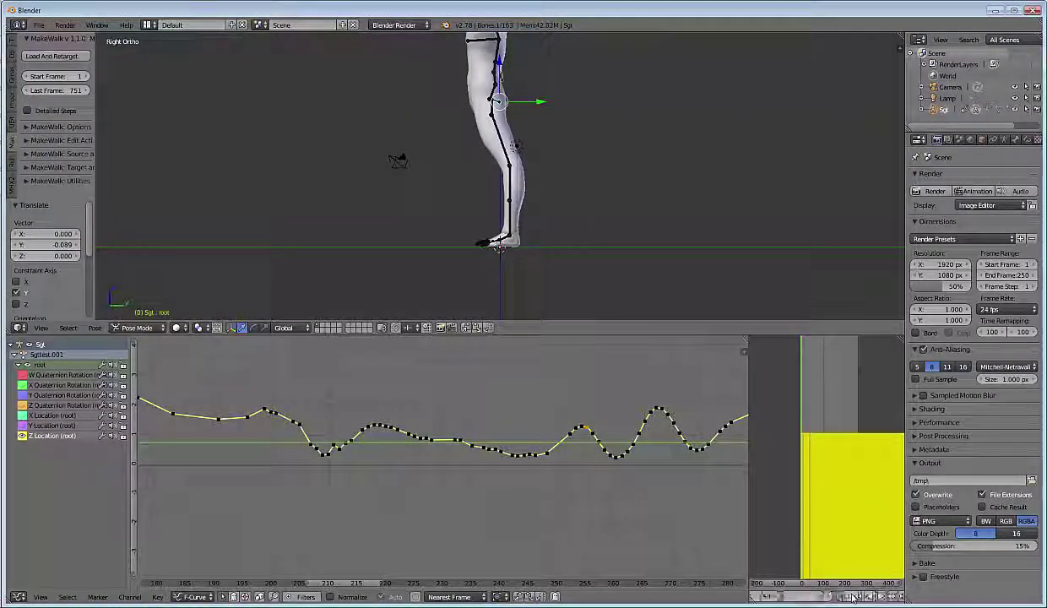
- Play the retargeted mocap animation across the full 751-frame range, orbiting around the figure
click(881, 597)
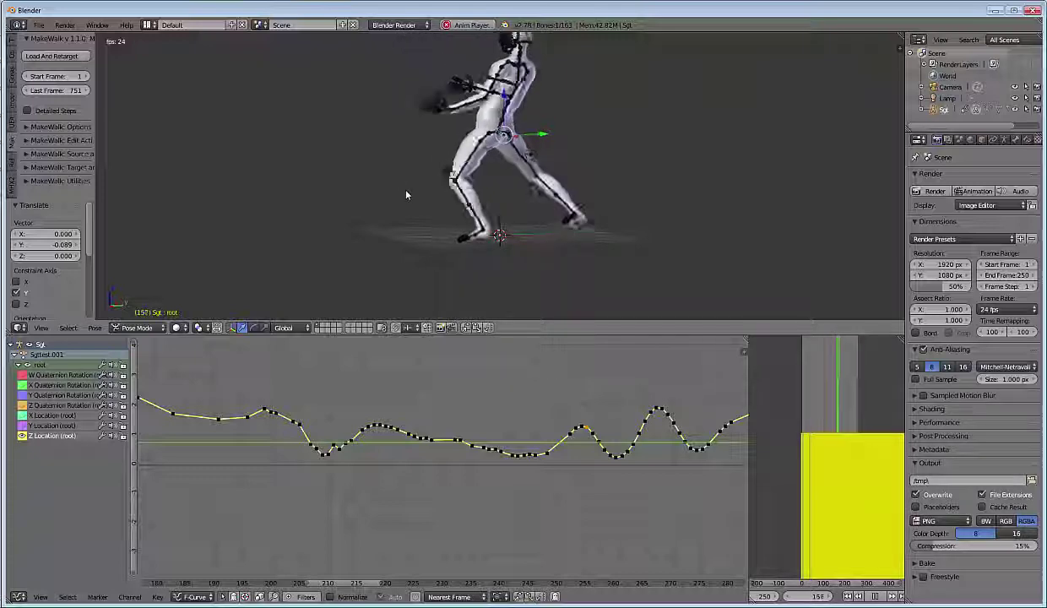
middle_drag(436, 194, 517, 175)
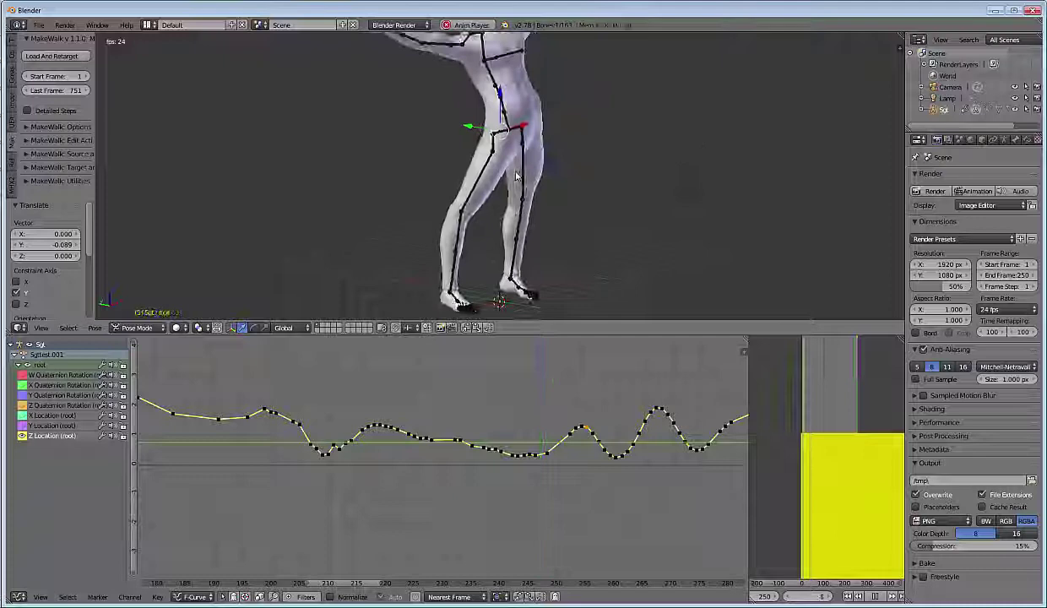
middle_drag(517, 176, 513, 194)
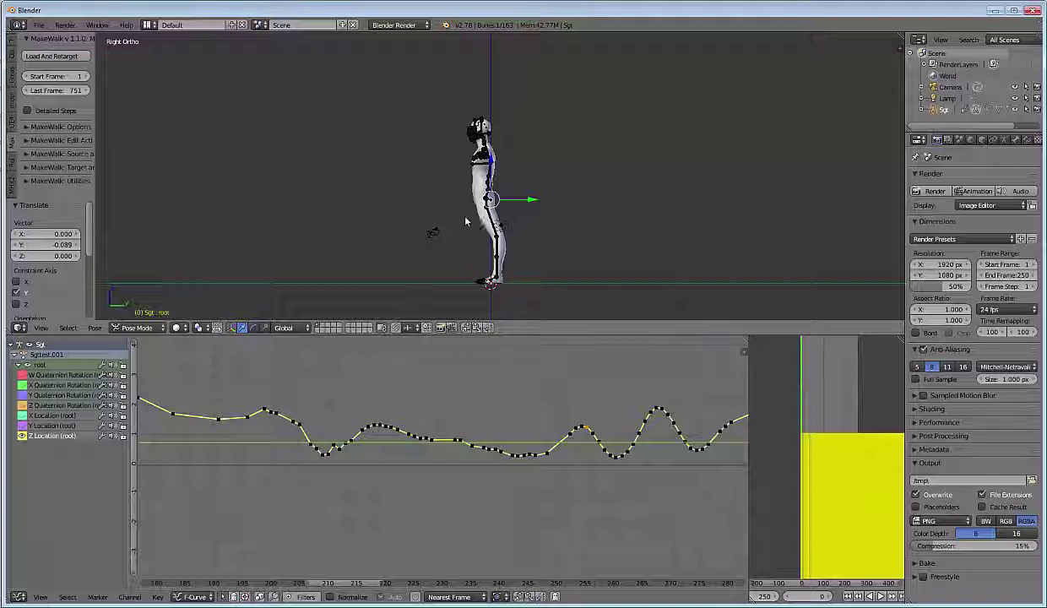
scroll(465, 221, up, 3)
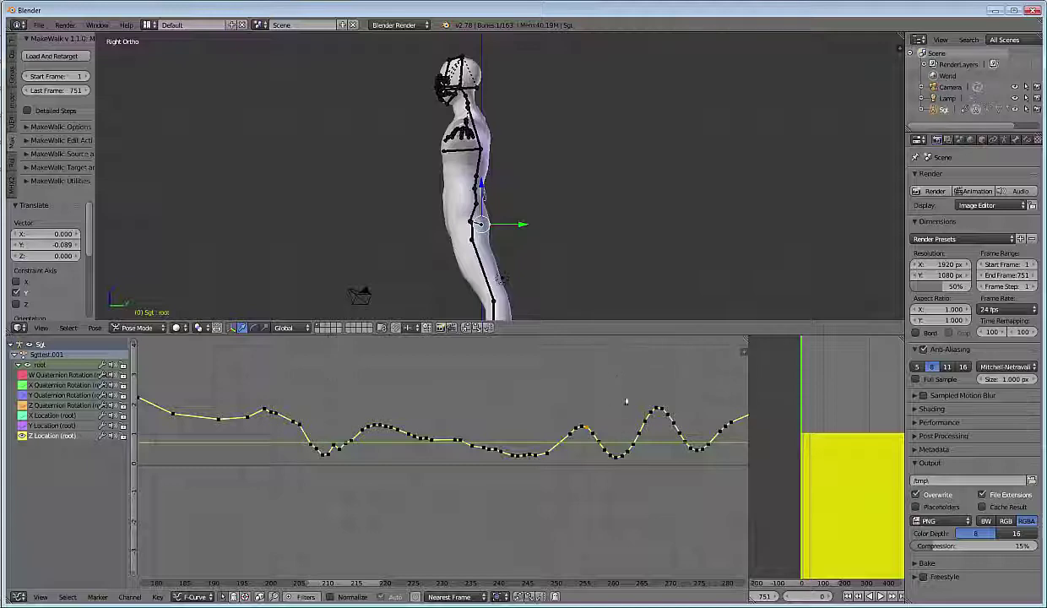
key(alt+a)
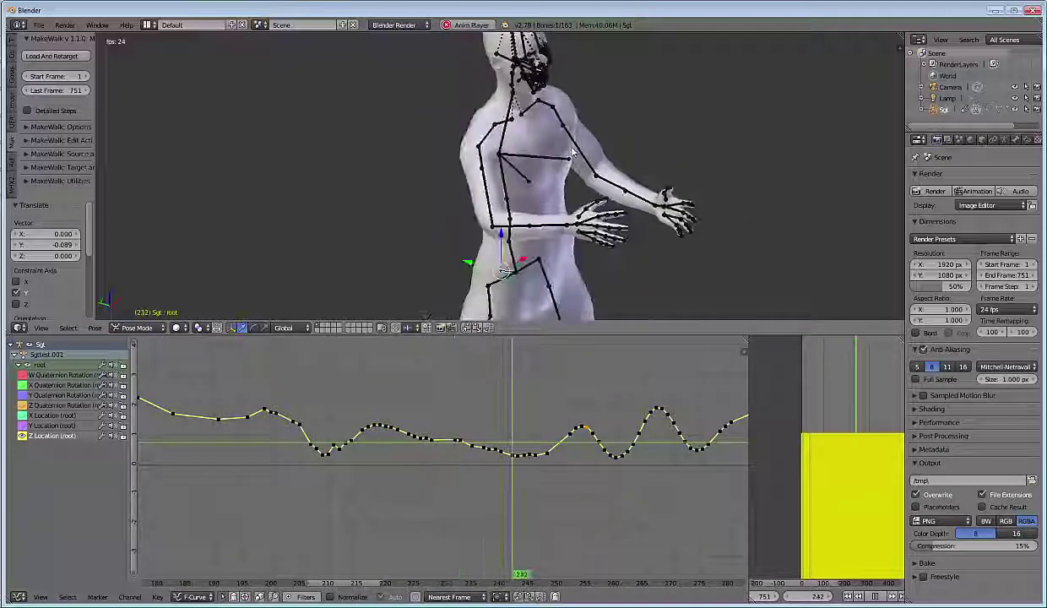
- Stop playback, select the upperarm01.L bone, and show only its Y Quaternion Rotation curve
key(Escape)
right_click(524, 116)
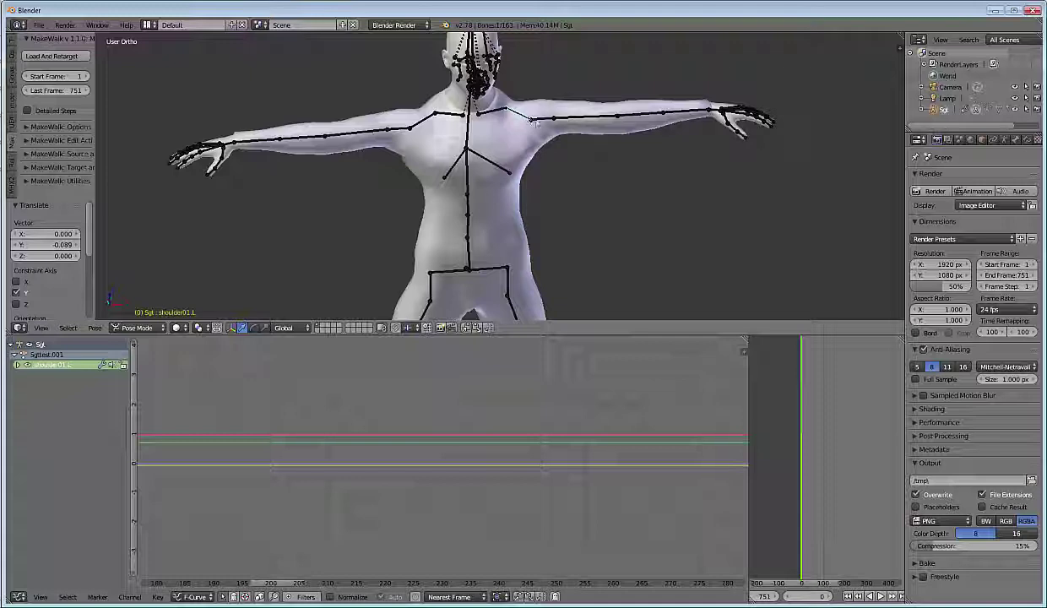
right_click(545, 124)
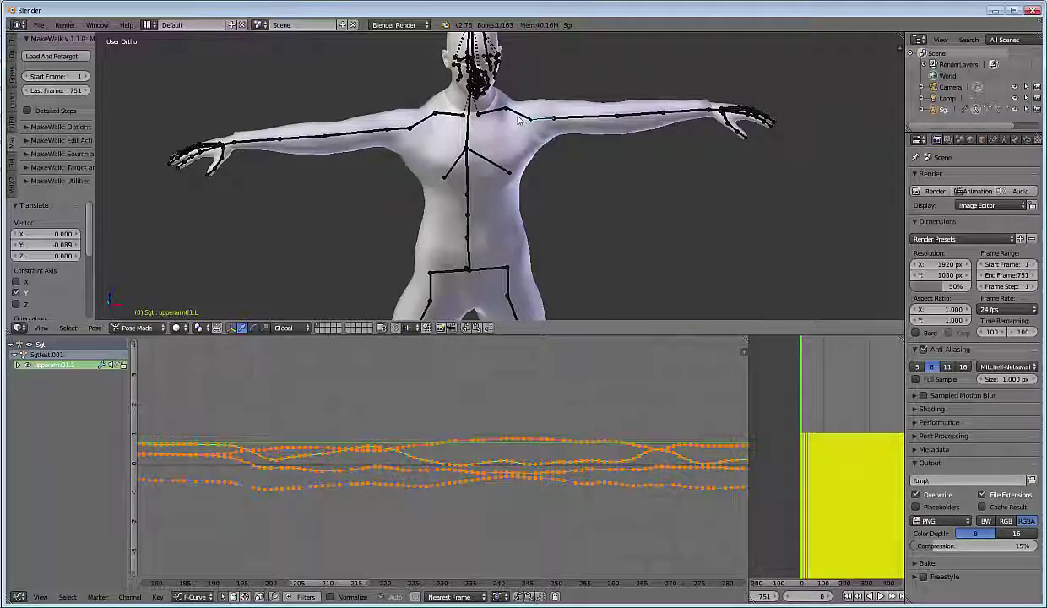
right_click(523, 120)
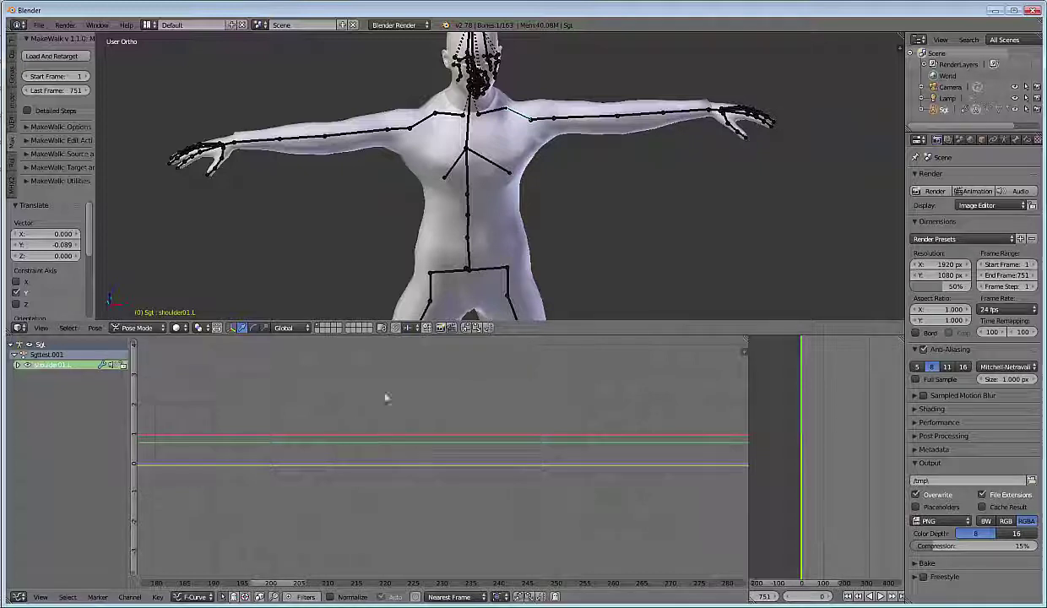
right_click(544, 124)
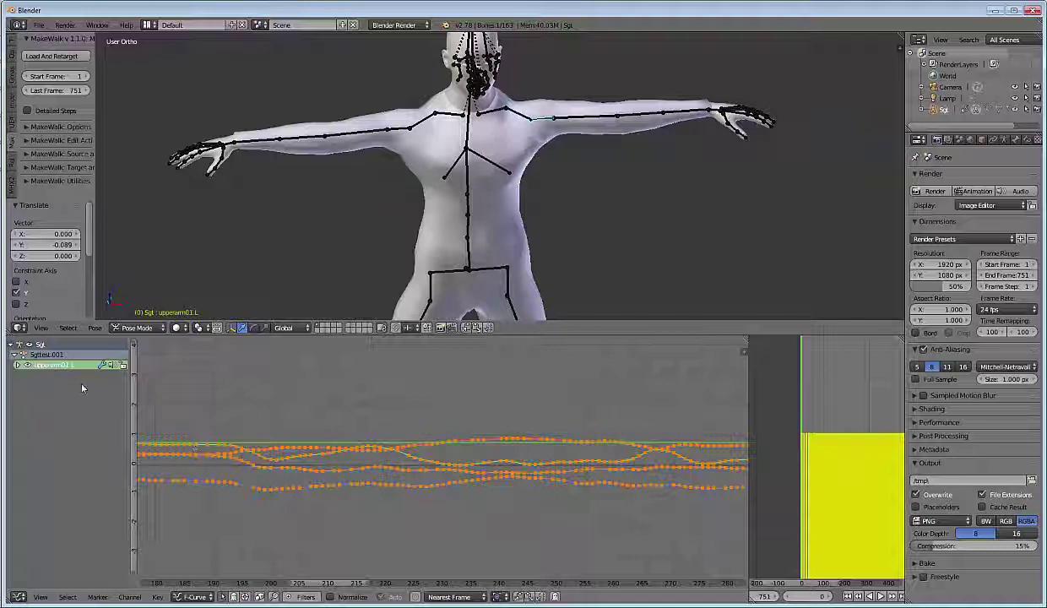
click(27, 366)
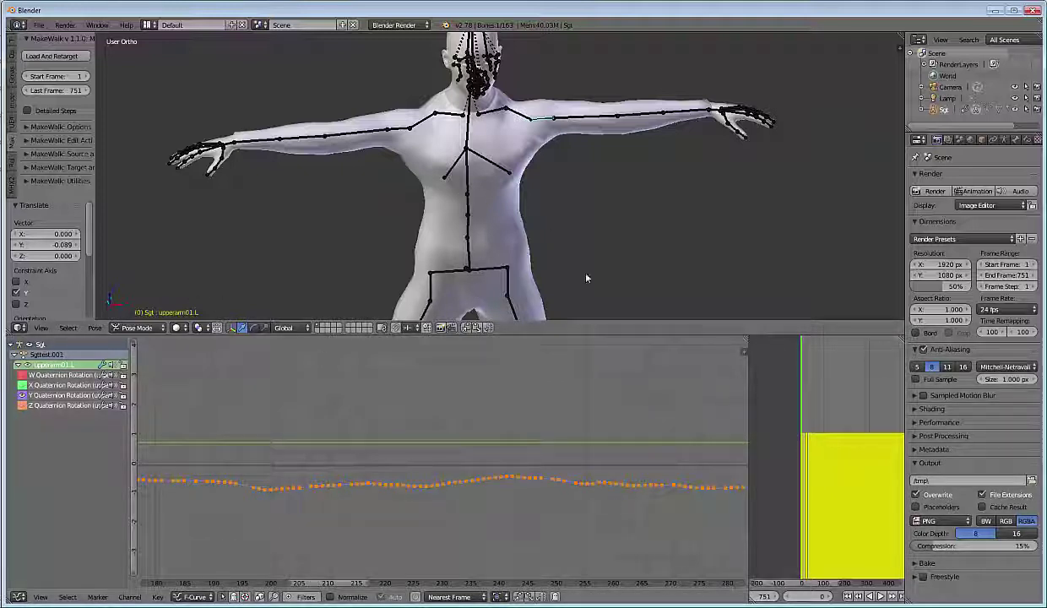
- During playback, raise upperarm01.L's Y Quaternion Rotation curve vertically in two moves
click(881, 596)
scroll(541, 263, down, 5)
scroll(502, 194, up, 2)
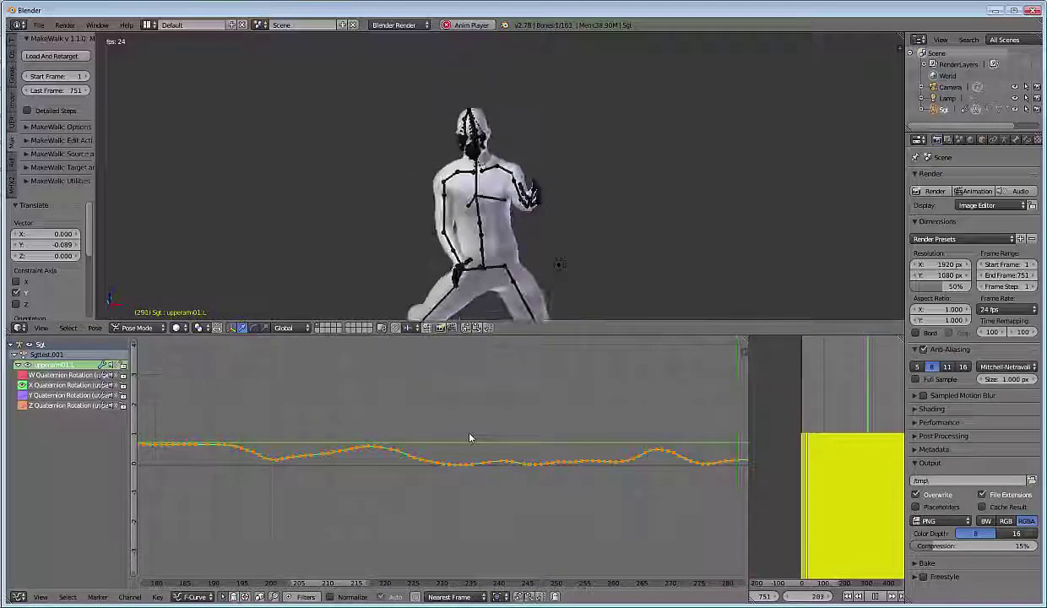
key(g)
key(y)
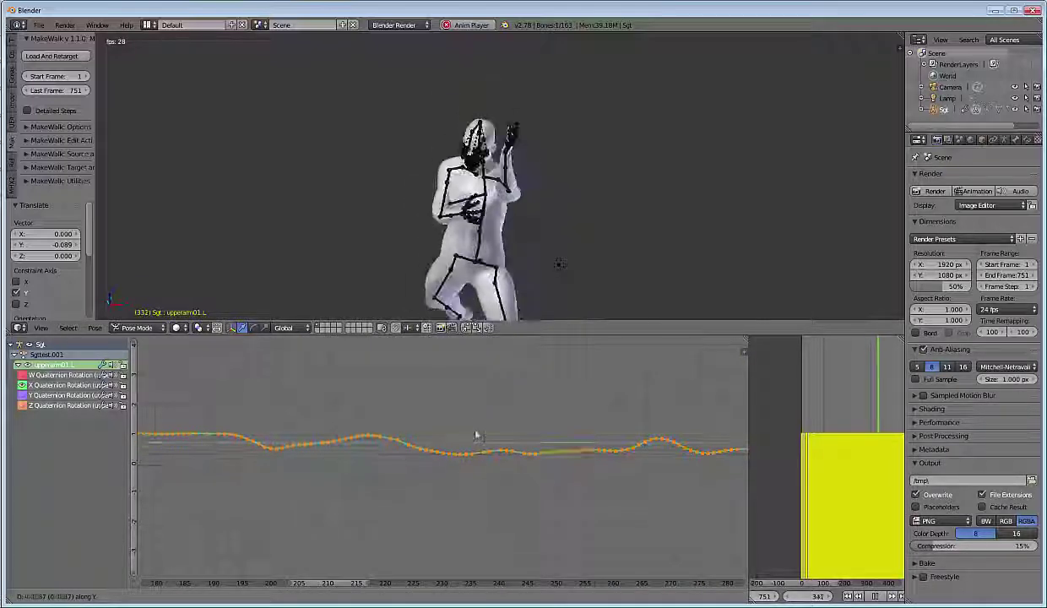
click(521, 441)
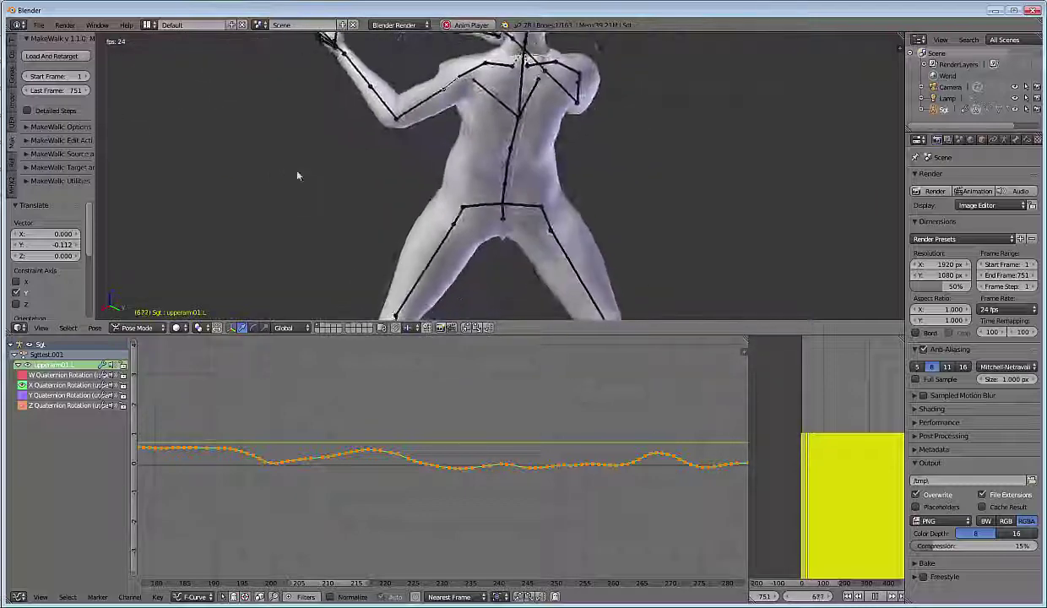
key(g)
key(y)
click(373, 366)
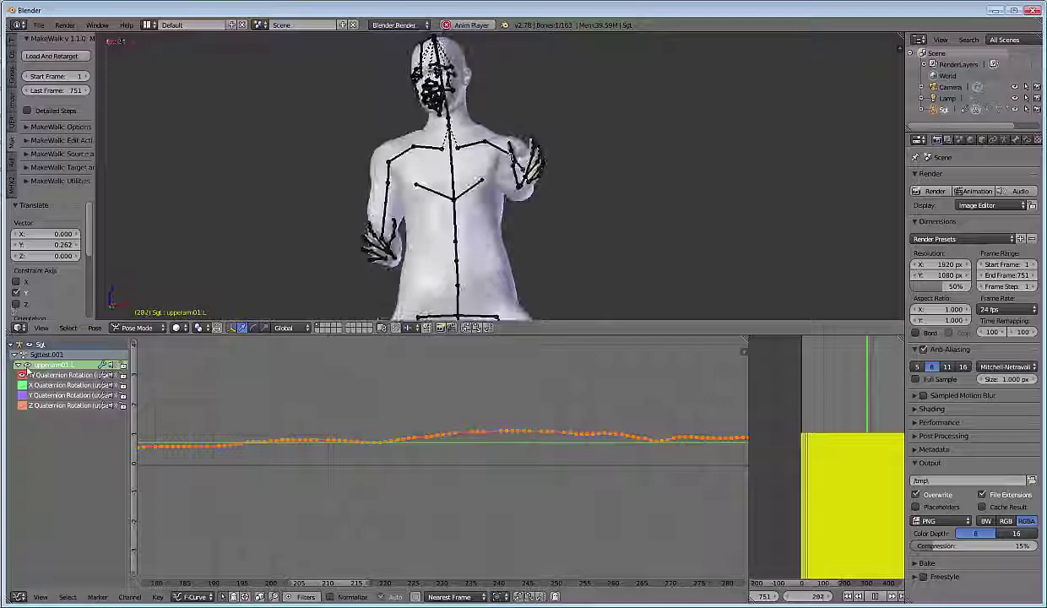
- Show the Z Quaternion Rotation curve and inspect the character from side and front views
click(28, 410)
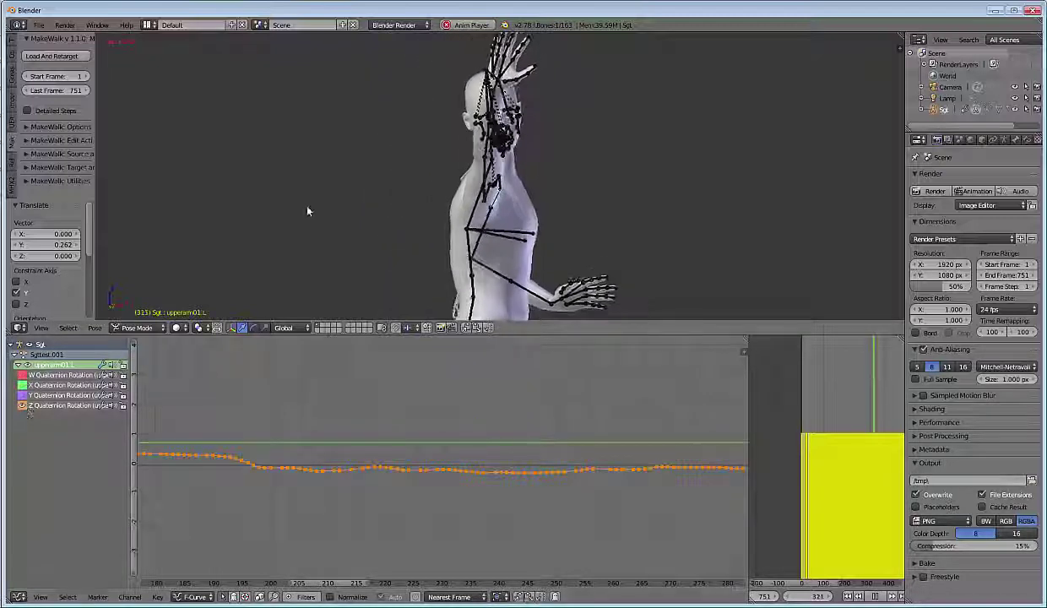
key(r)
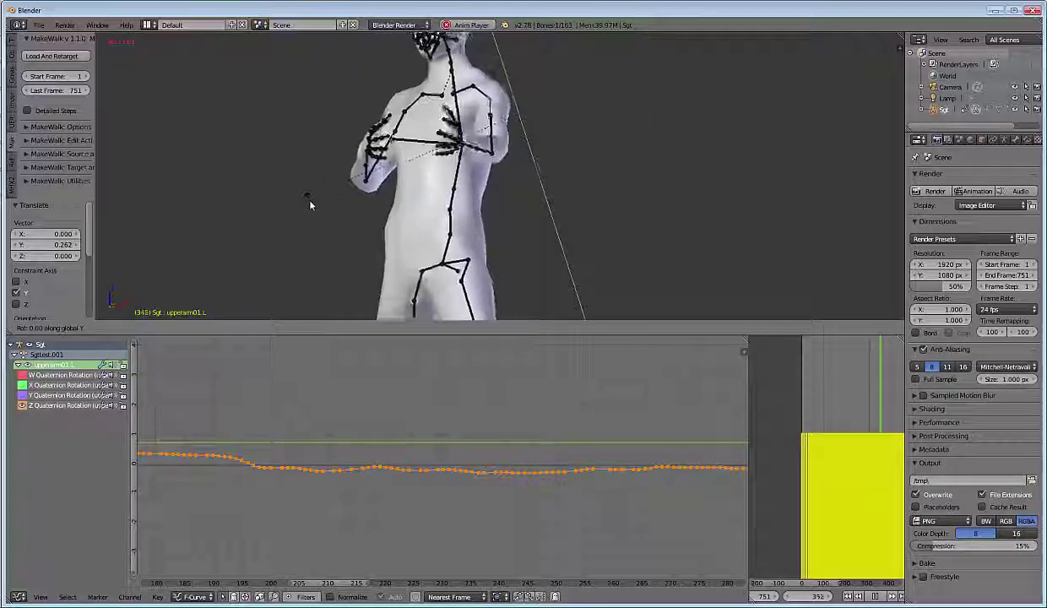
key(Escape)
middle_drag(324, 154, 357, 200)
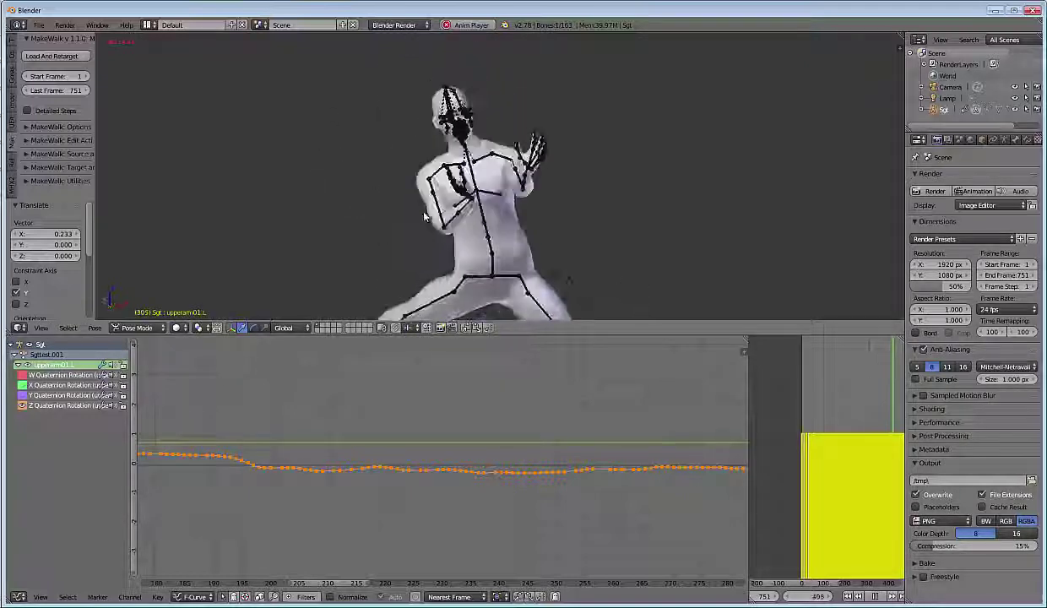
middle_drag(290, 197, 204, 244)
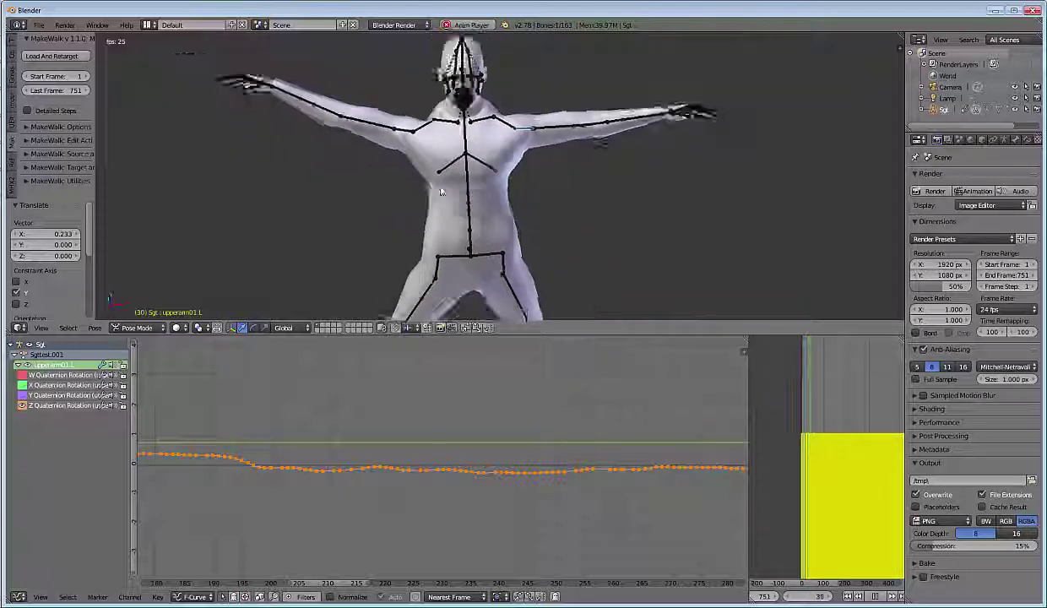
- Raise upperarm01.R's Y Quaternion curve by 0.019, then display its Z Quaternion curve instead
right_click(420, 144)
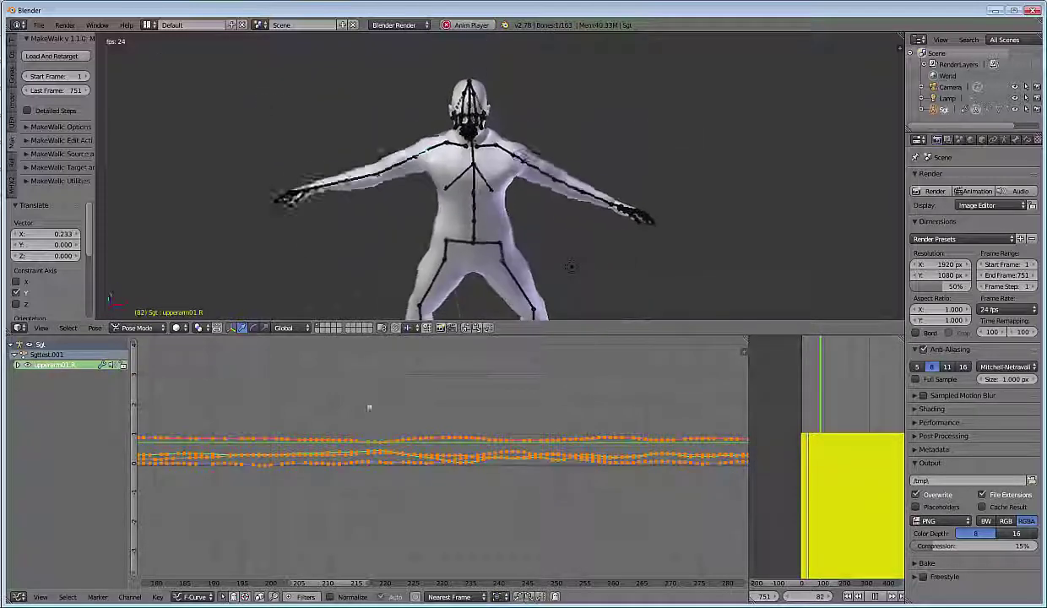
click(26, 367)
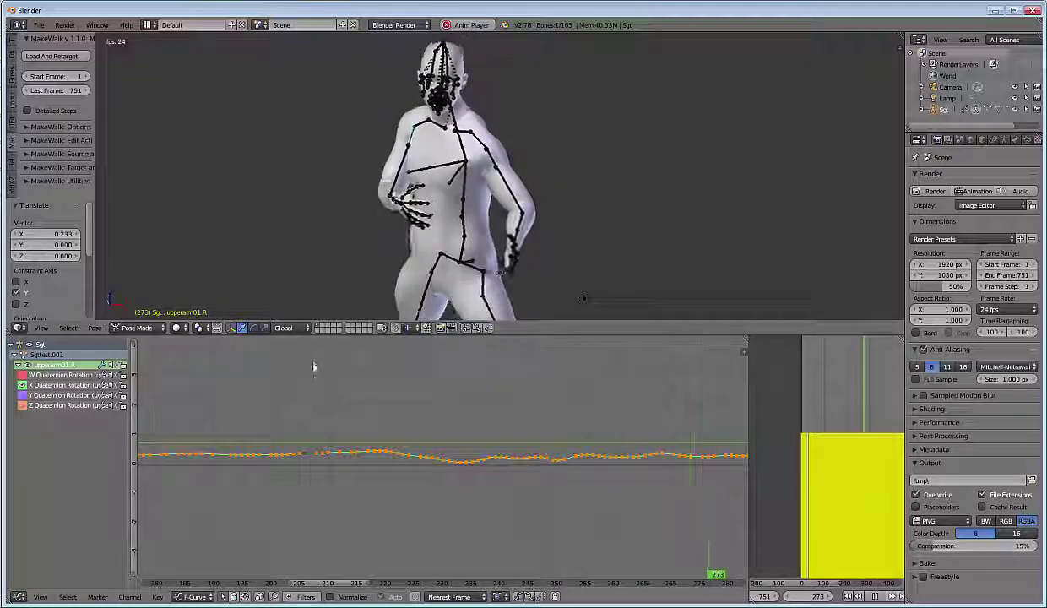
key(g)
key(y)
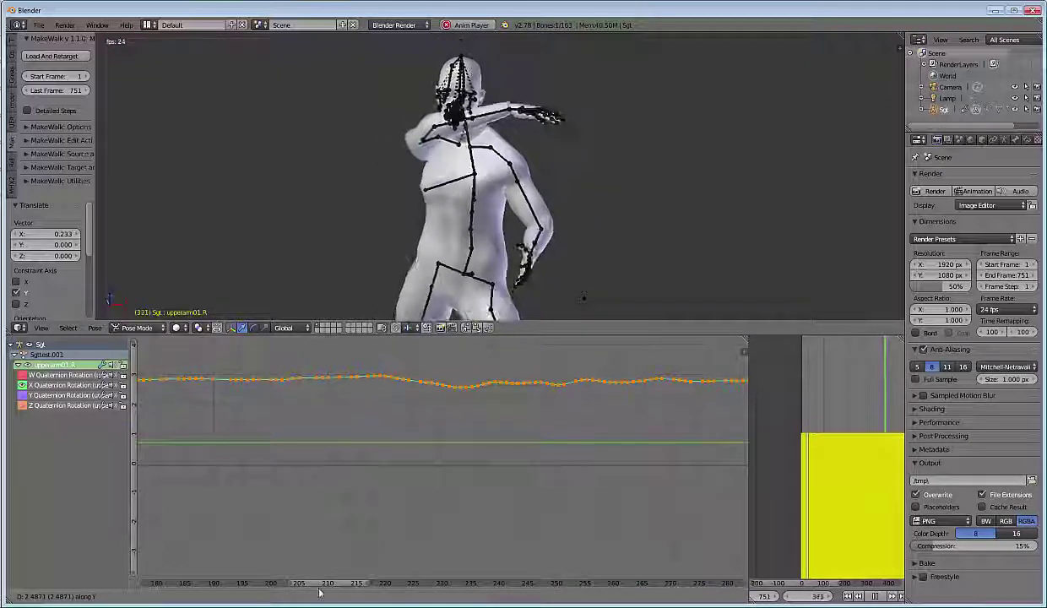
click(279, 379)
click(22, 395)
click(23, 406)
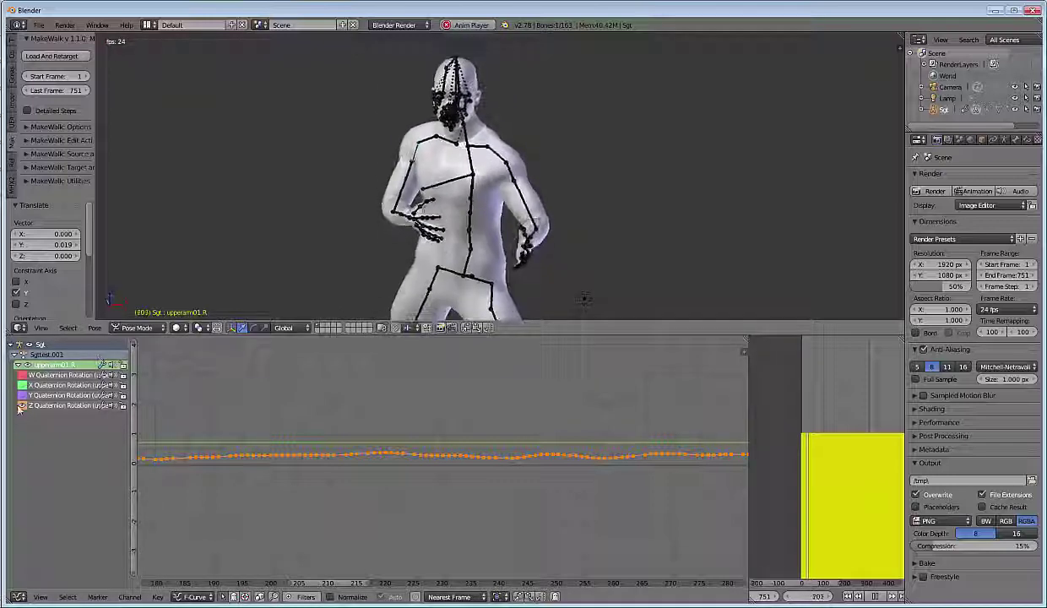
- Restart playback and shift the right upper arm's displayed curve upward, orbiting to check the arm
key(shift+Left)
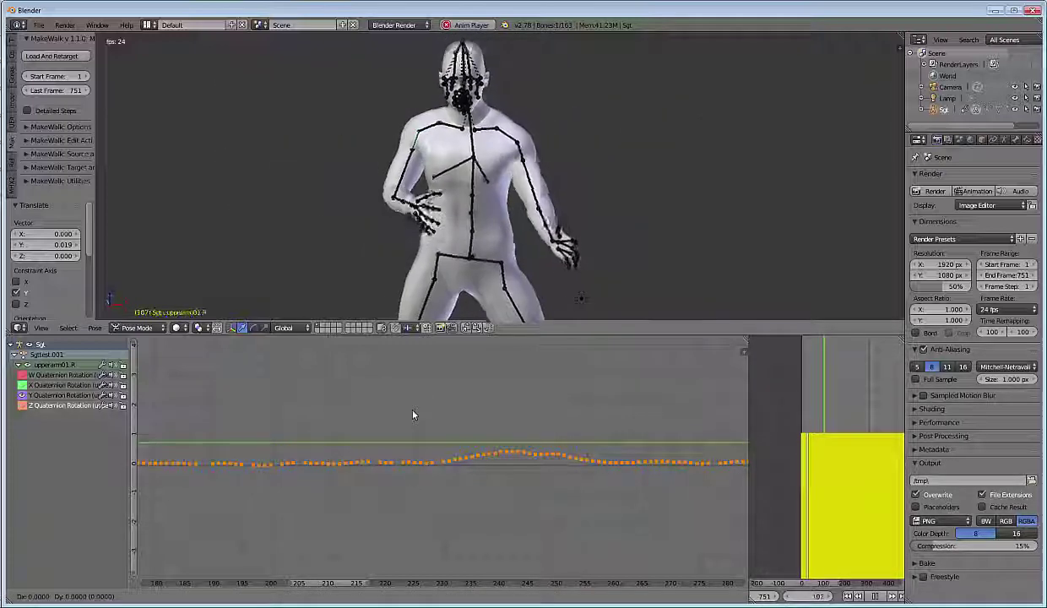
key(g)
key(y)
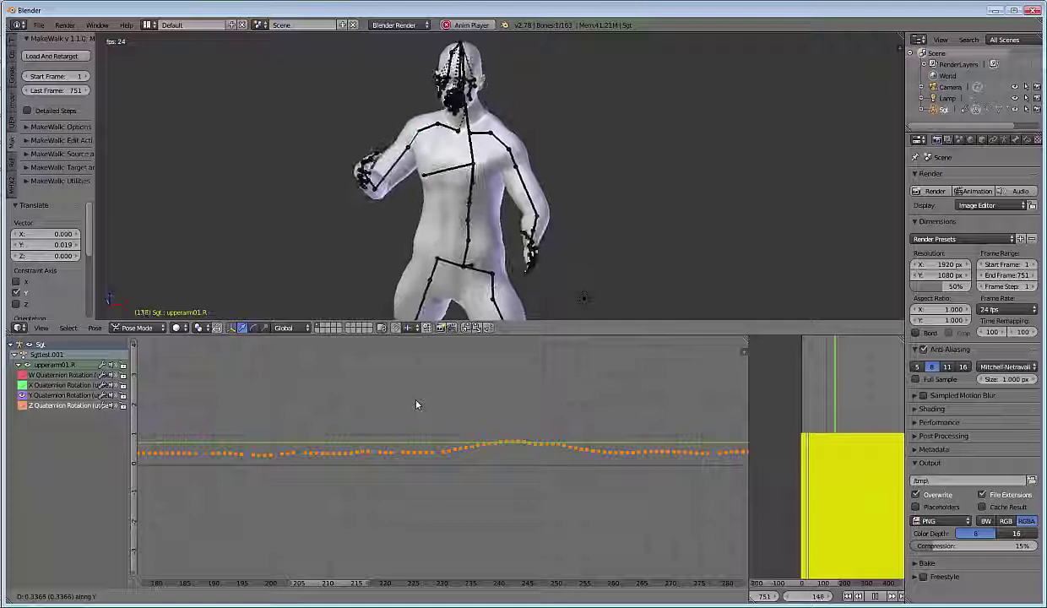
click(415, 405)
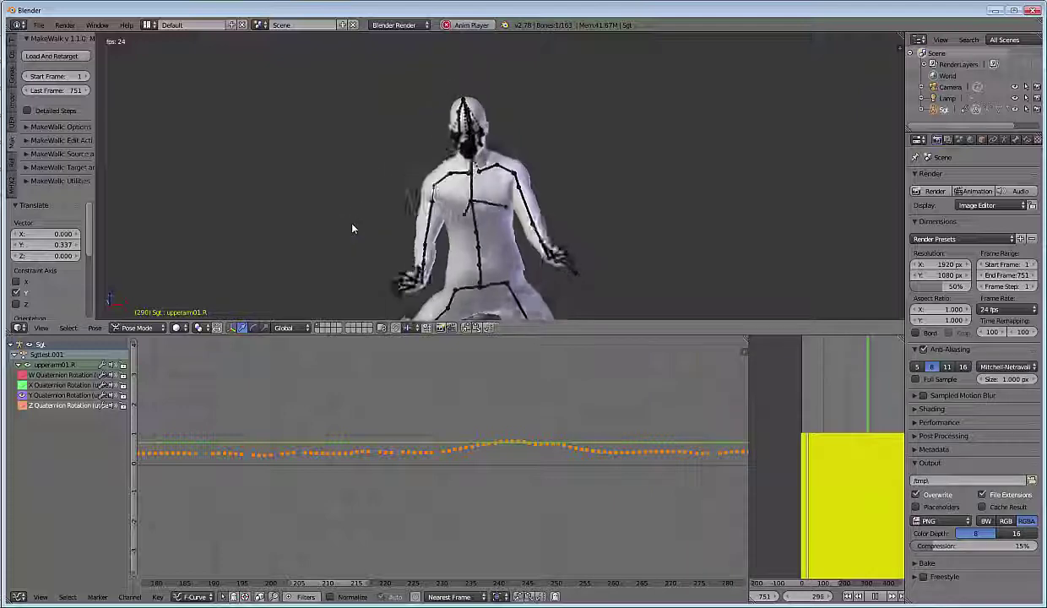
middle_drag(353, 228, 428, 223)
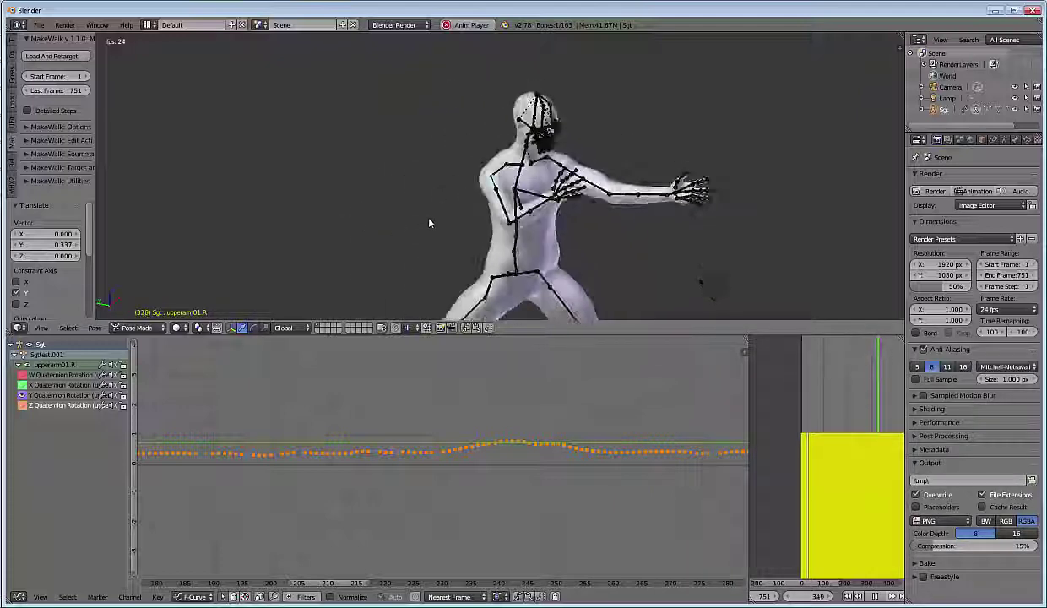
middle_drag(430, 223, 541, 213)
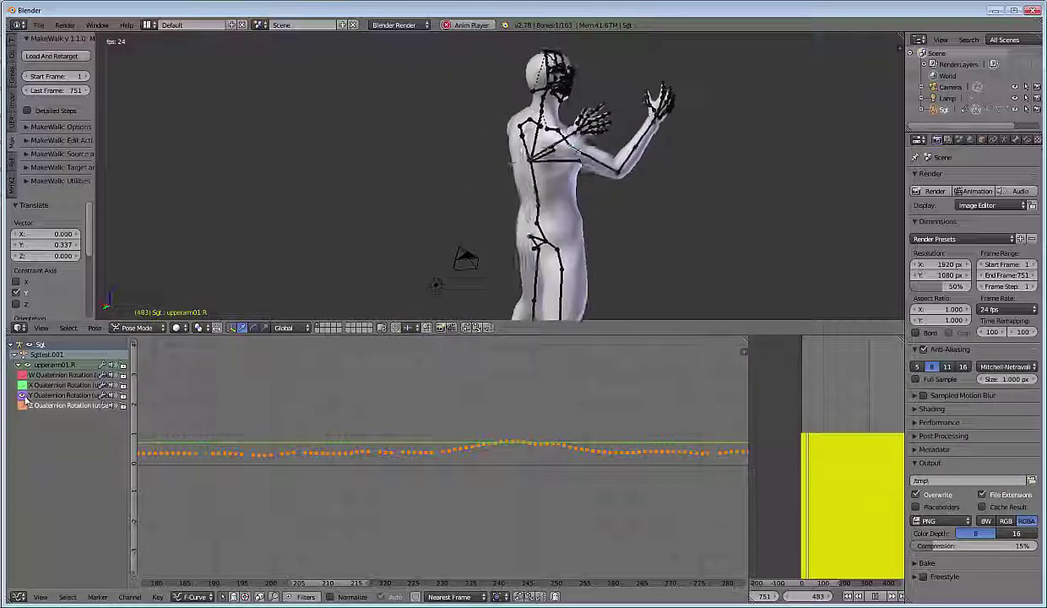
- Show only upperarm01.R's W Quaternion Rotation curve and raise it vertically
click(22, 395)
click(22, 375)
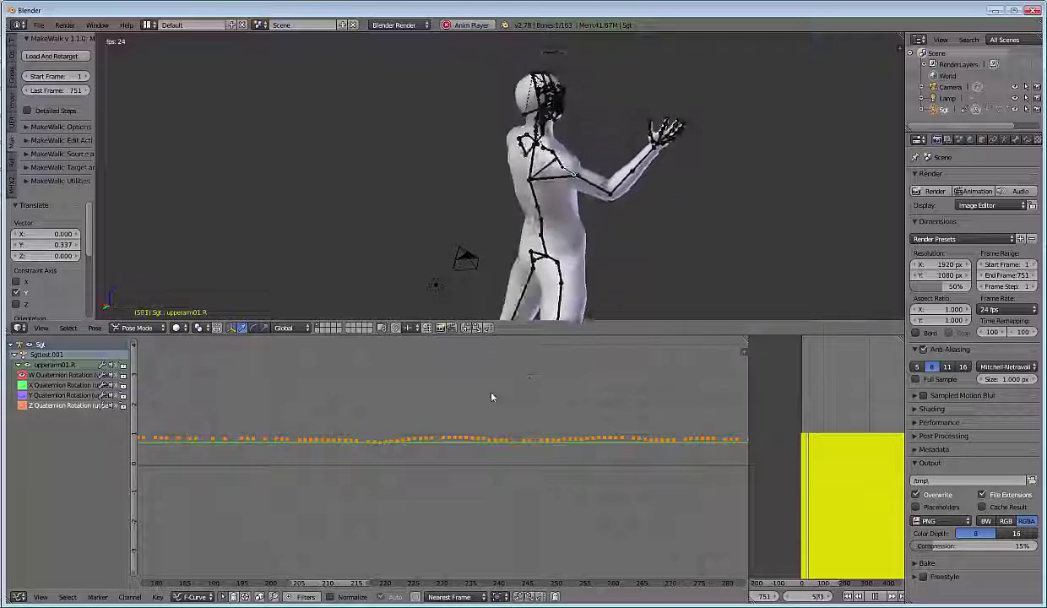
key(g)
key(y)
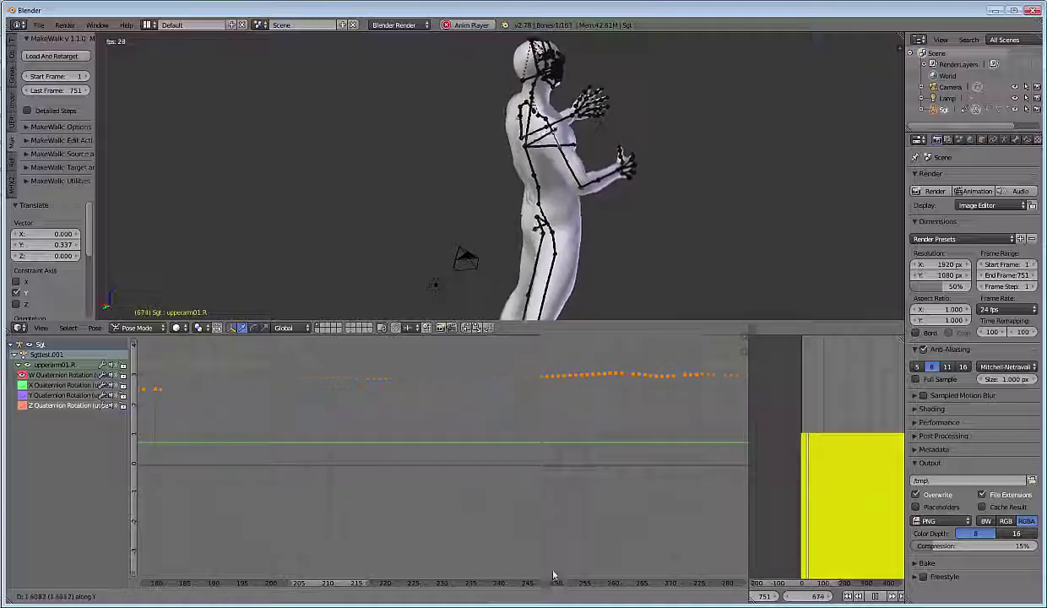
click(536, 552)
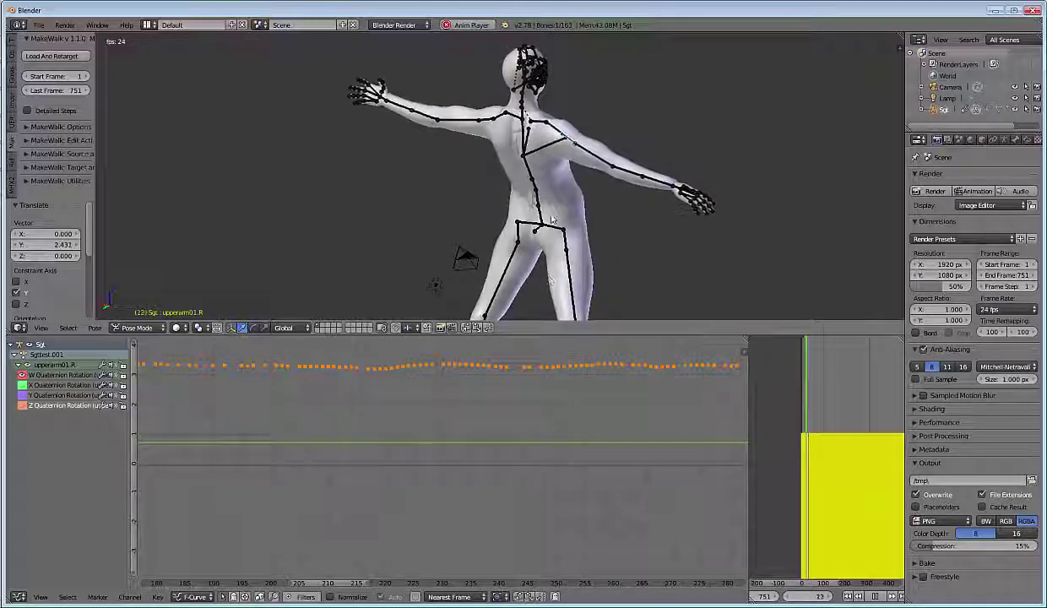
middle_drag(554, 219, 390, 215)
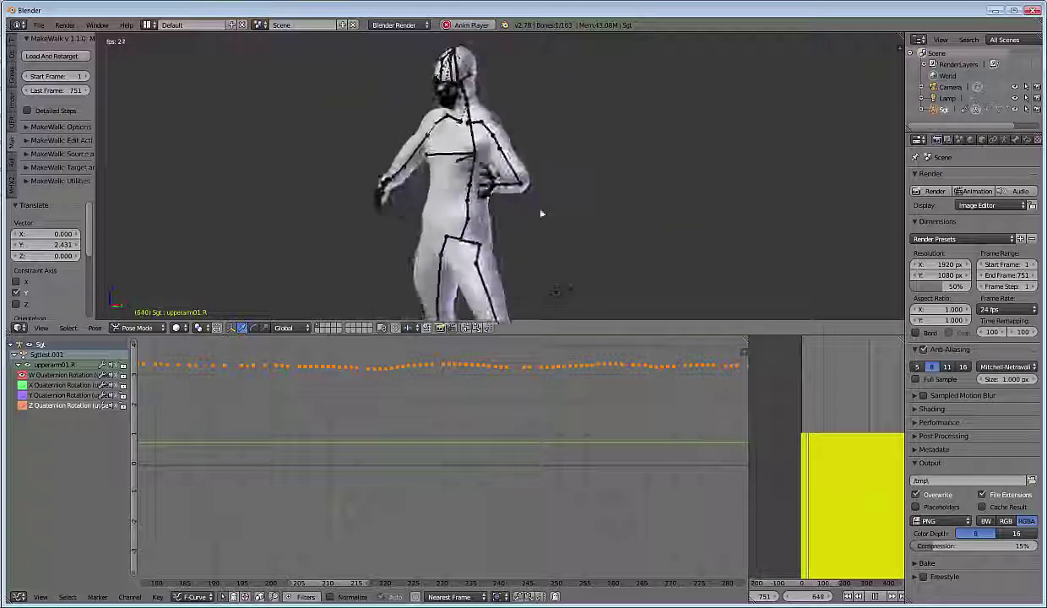
- Select upperarm01.L, cancel a stray rotation, and shift its W Quaternion curve by 0.280
right_click(511, 157)
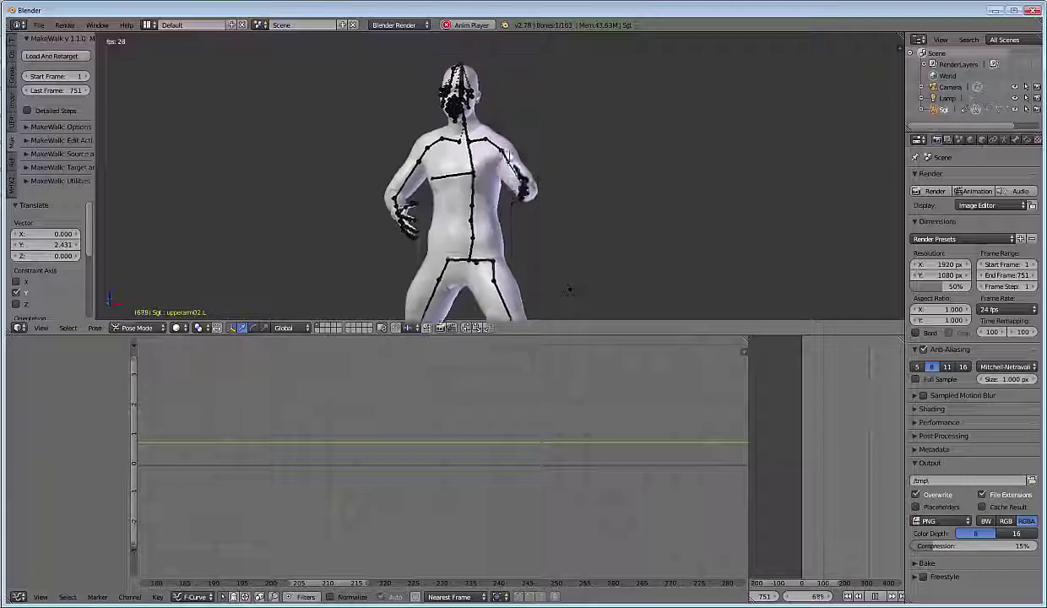
right_click(510, 158)
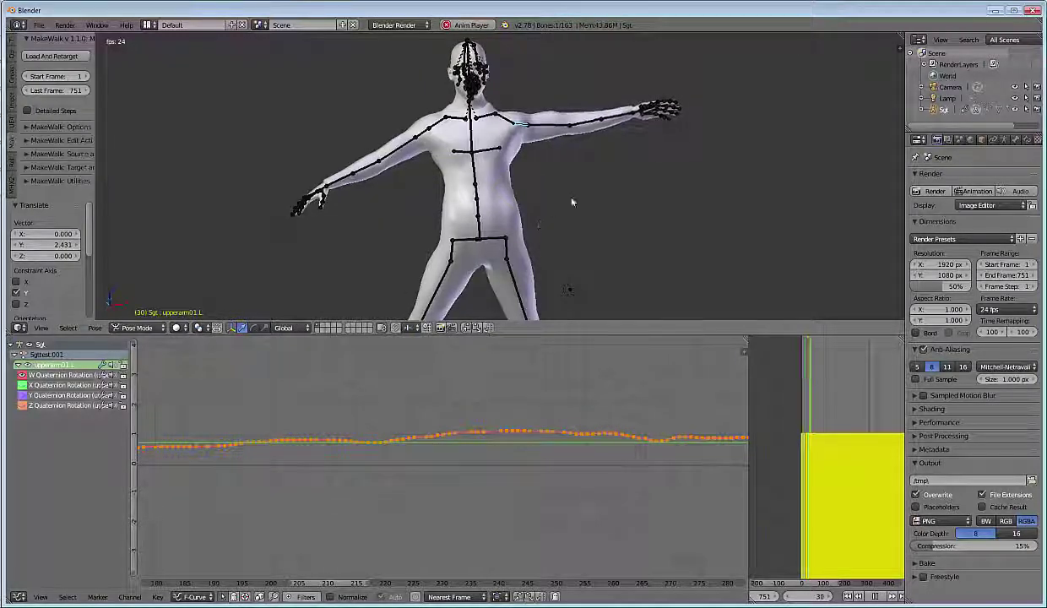
key(r)
key(y)
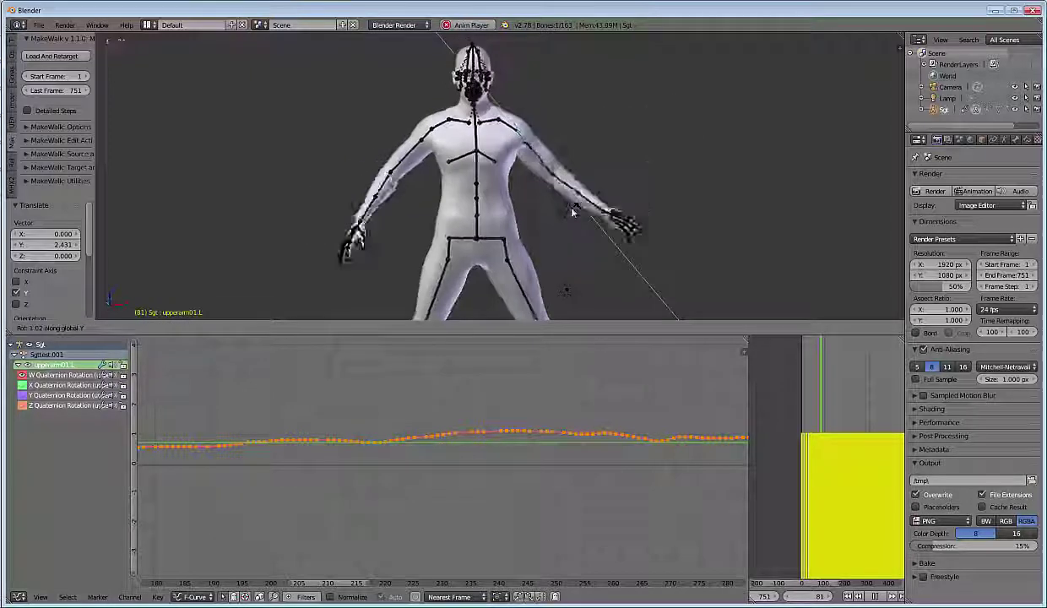
key(Escape)
key(g)
key(y)
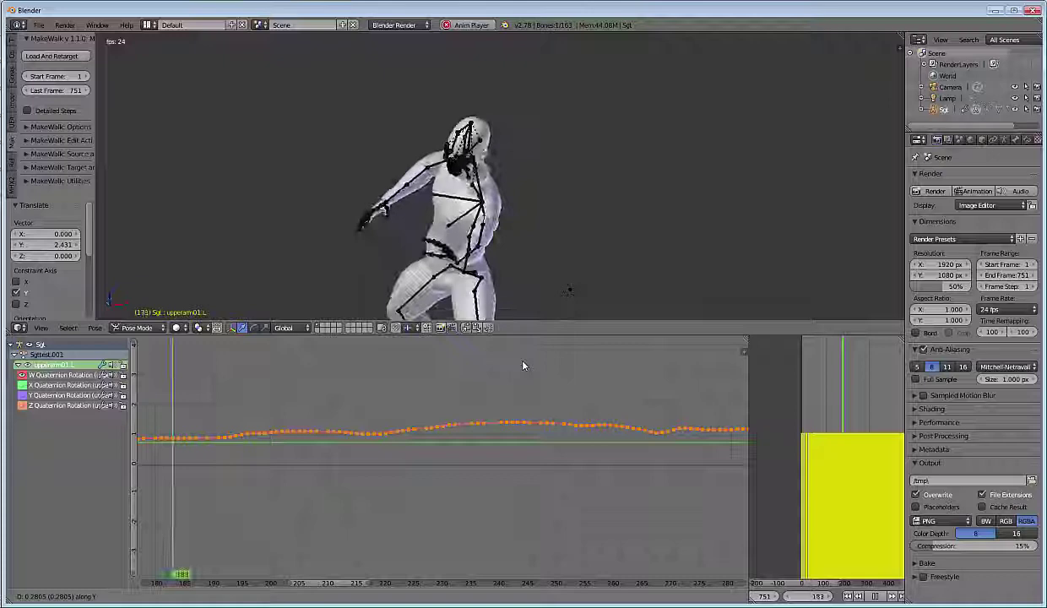
click(522, 365)
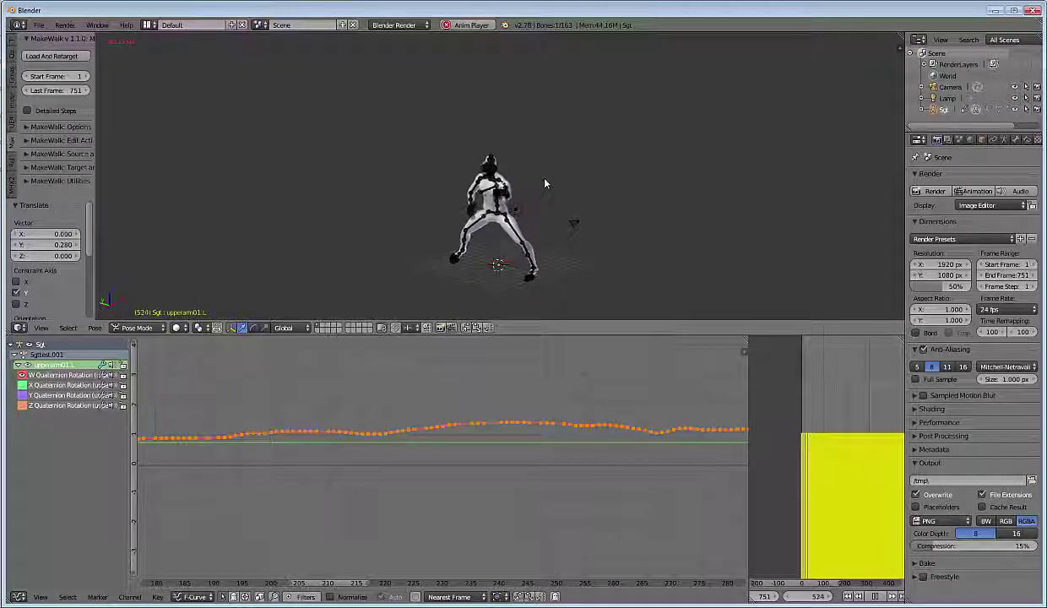
- Stop playback at frame 0, zoom toward the figure, and select bones around the left hip
key(Escape)
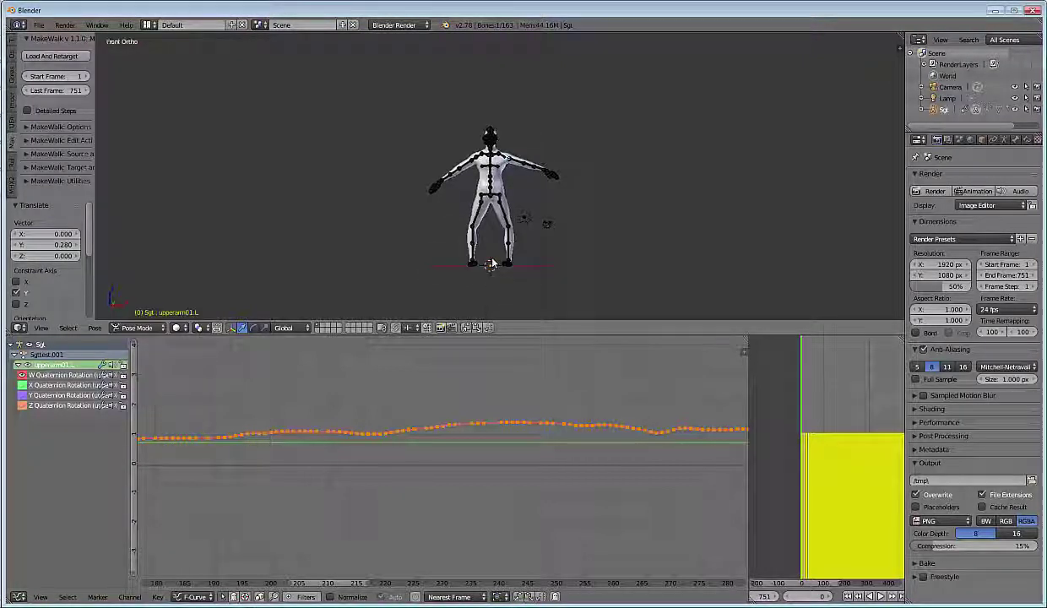
shift+scroll(523, 192, down, 4)
shift+scroll(522, 191, up, 3)
scroll(523, 200, up, 2)
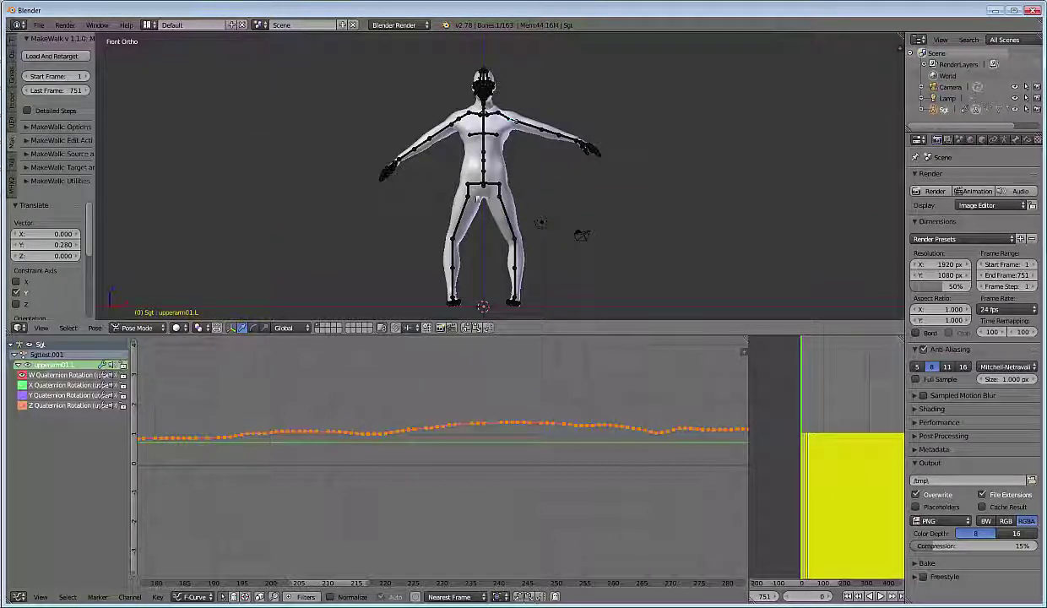
right_click(499, 193)
right_click(495, 188)
- Select upperleg01.L and play the animation, viewing the figure from side and front
right_click(499, 193)
right_click(503, 207)
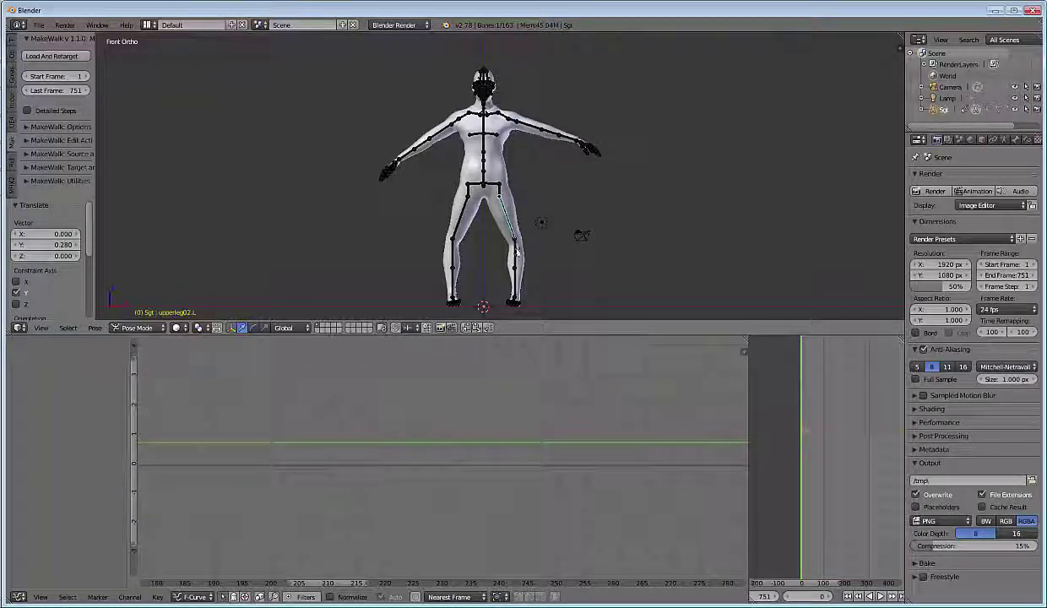
right_click(517, 252)
right_click(499, 196)
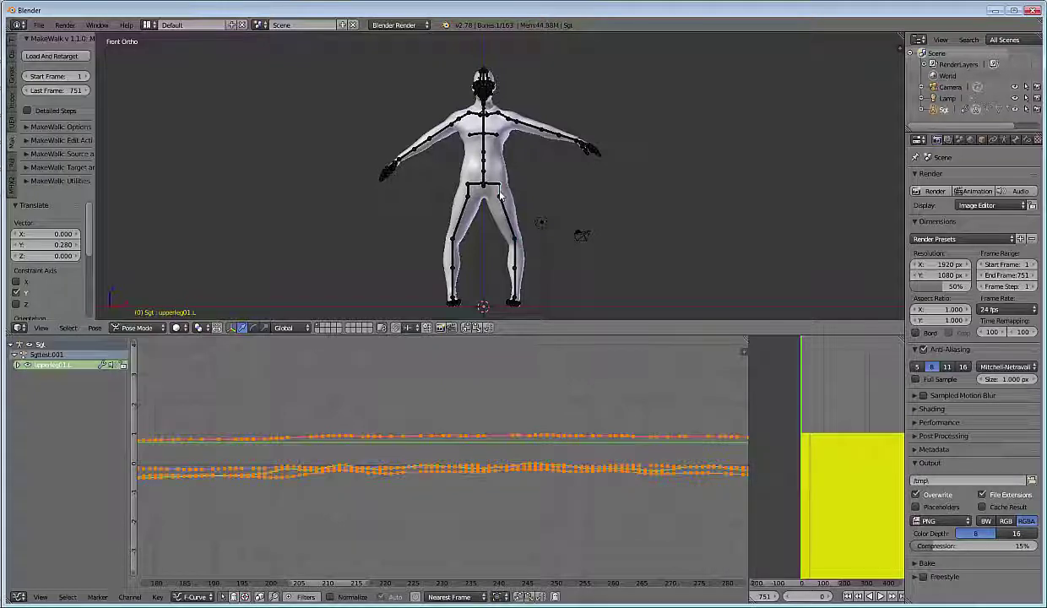
key(alt+a)
middle_drag(355, 236, 354, 258)
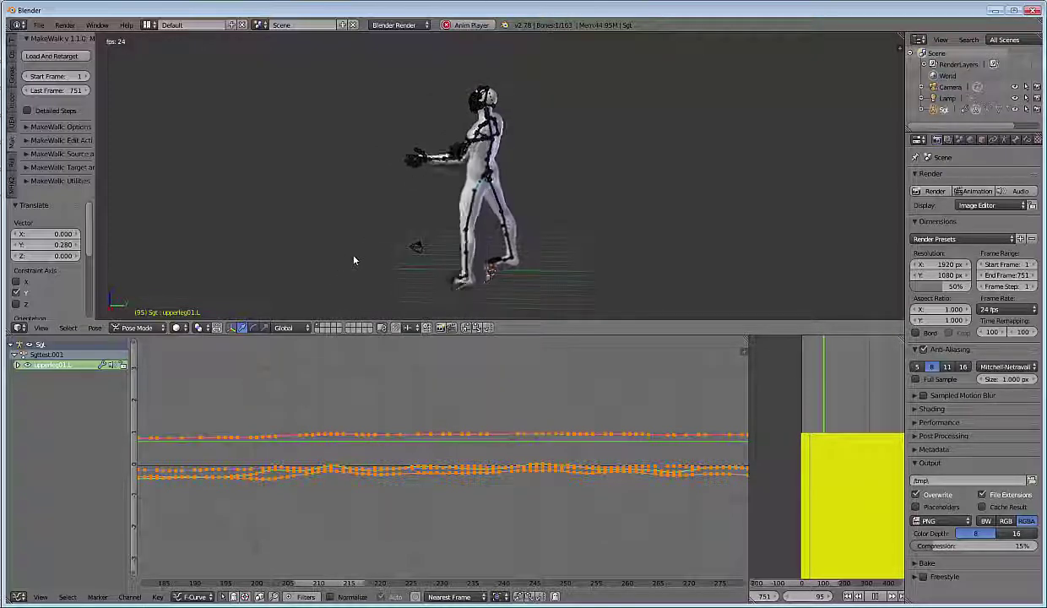
key(KP_3)
scroll(406, 246, up, 2)
key(KP_1)
- Expand upperleg01.L's channels and offset its W Quaternion curve by 0.383
click(18, 366)
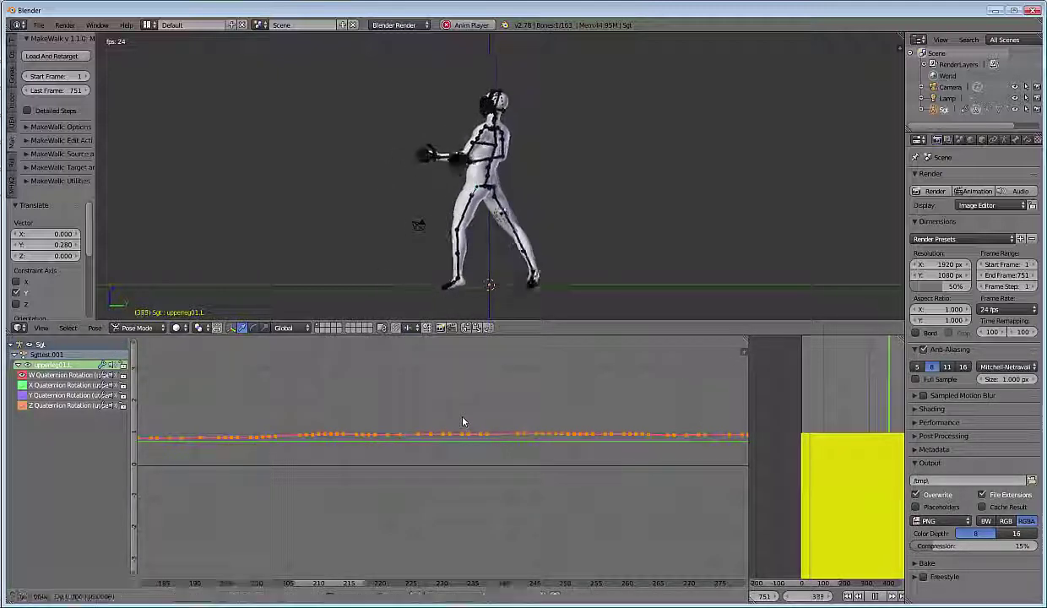
key(y)
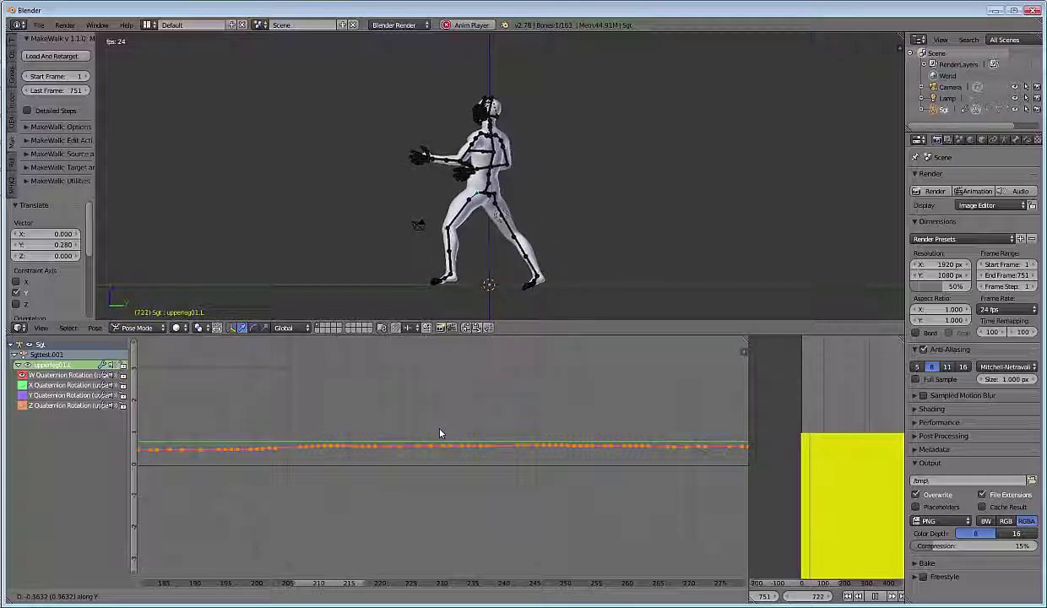
click(439, 432)
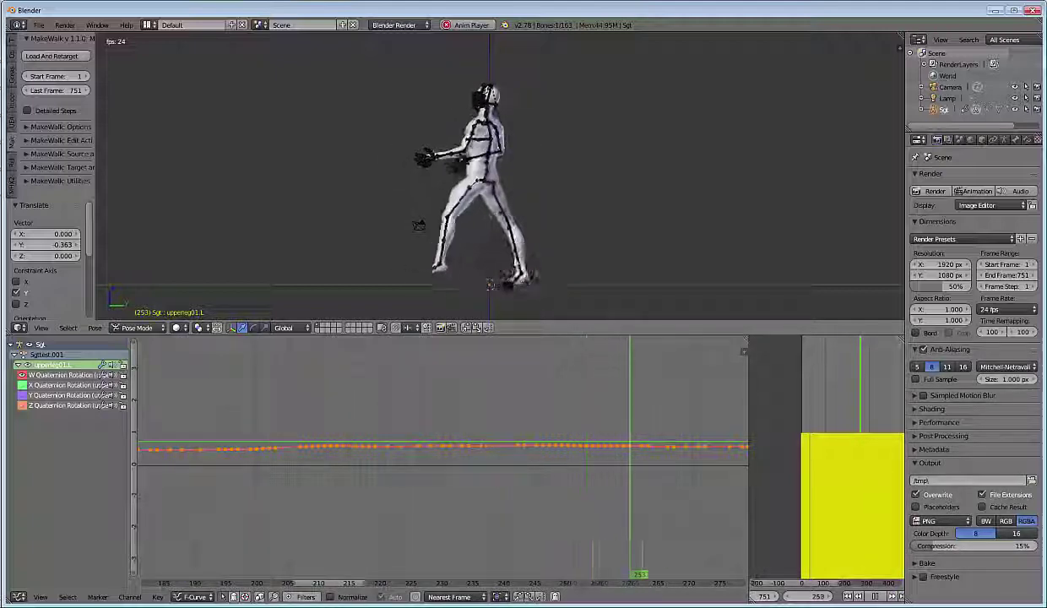
- Show only upperleg01.L's X Quaternion curve, shift it by 0.086, and cancel a second move
right_click(483, 398)
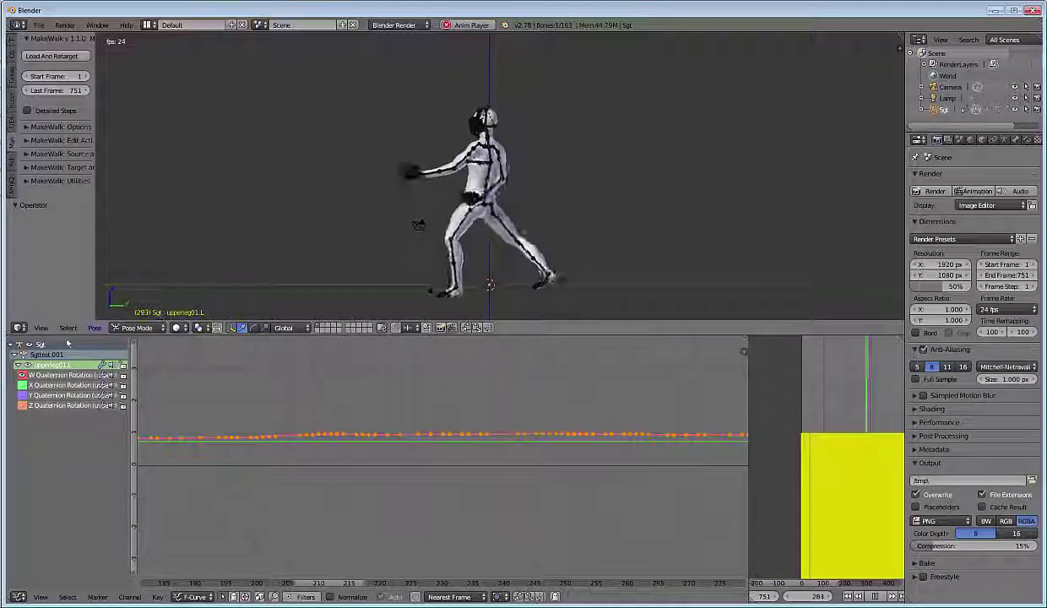
click(22, 386)
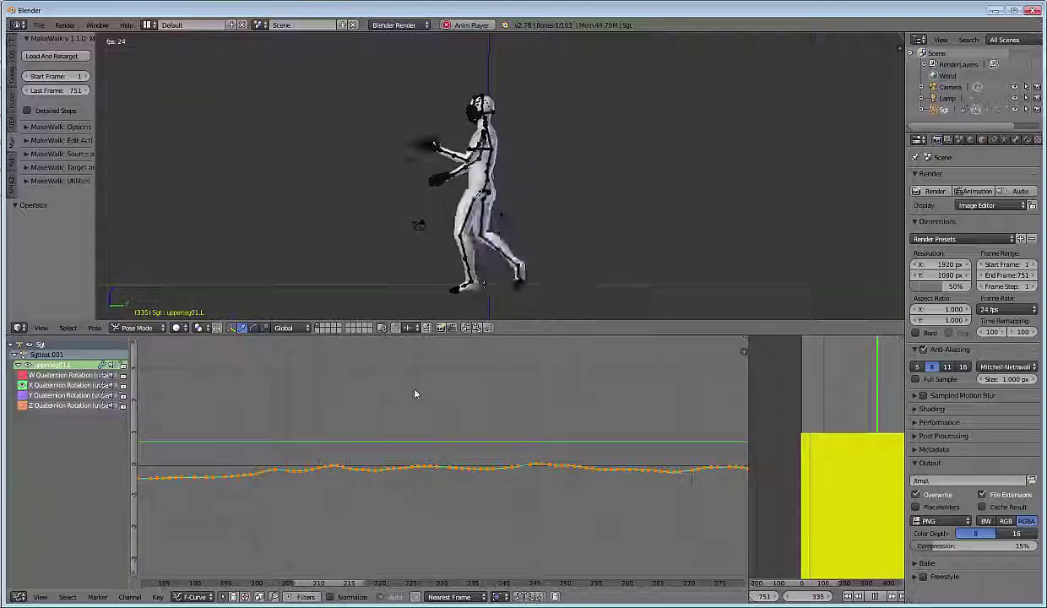
key(g)
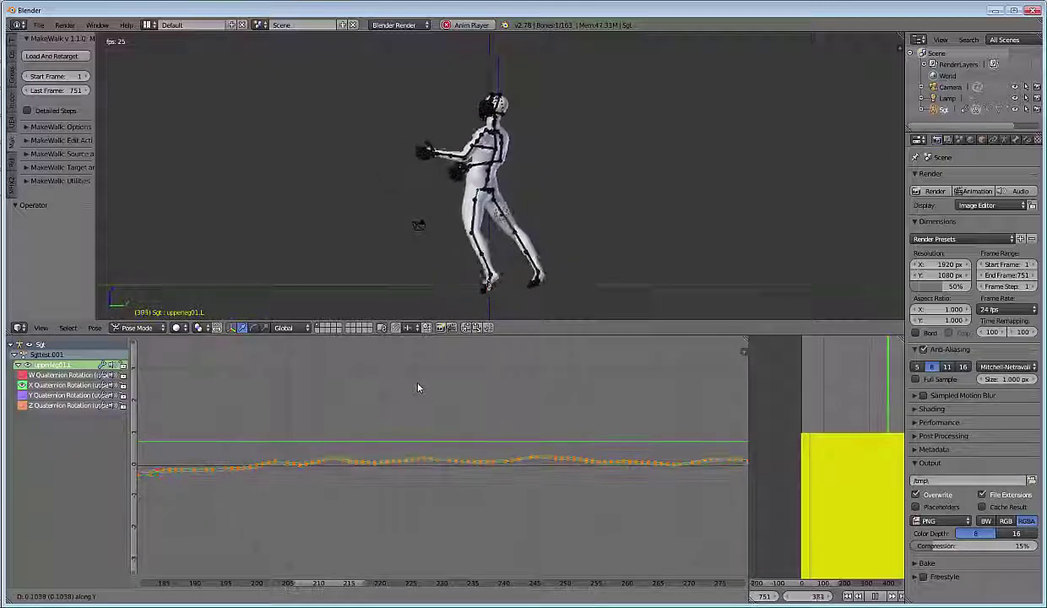
mouse_move(417, 397)
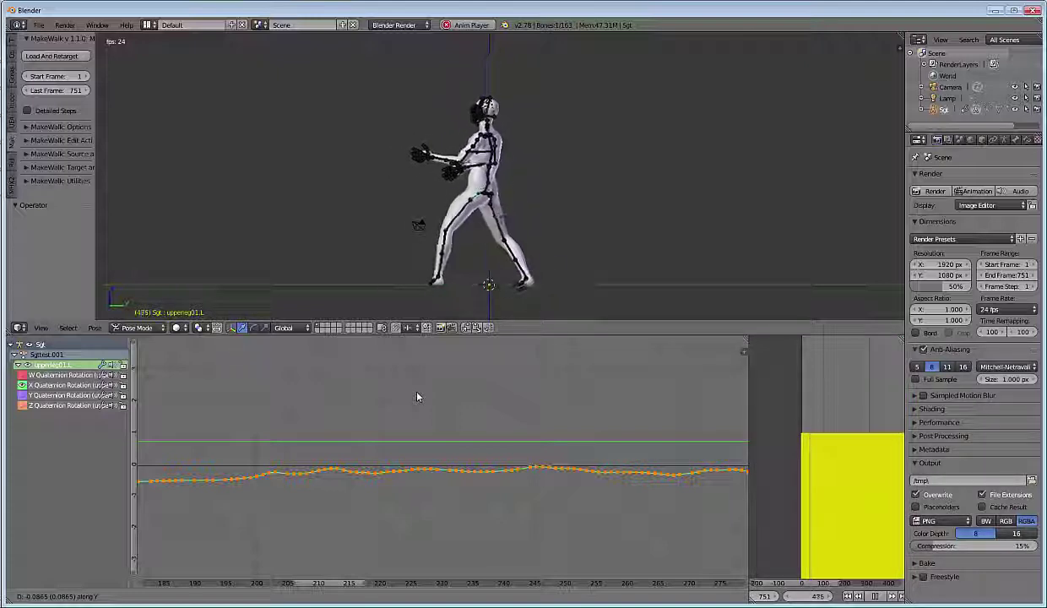
click(417, 397)
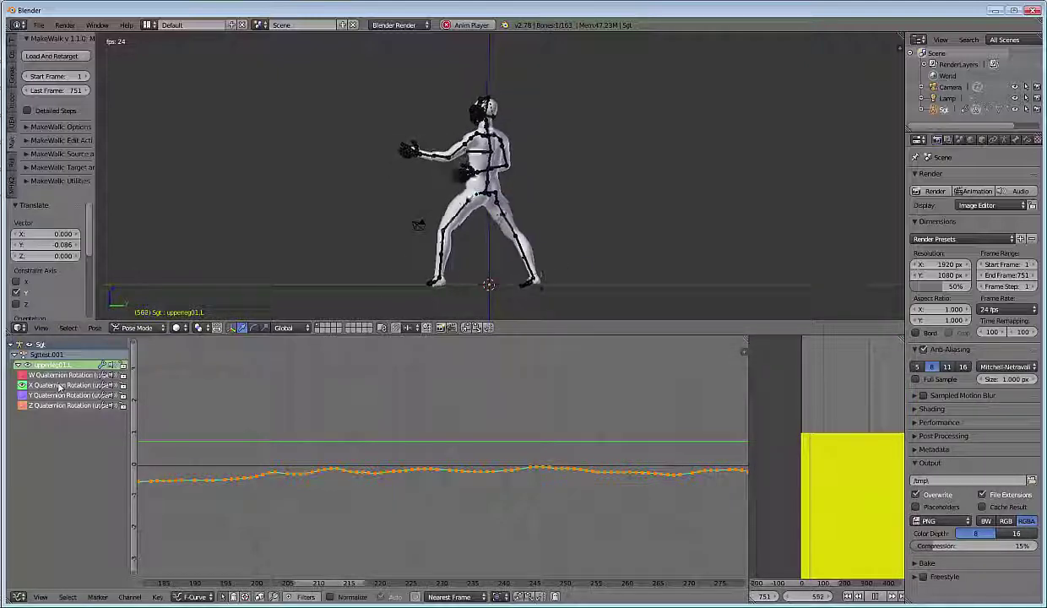
key(g)
key(y)
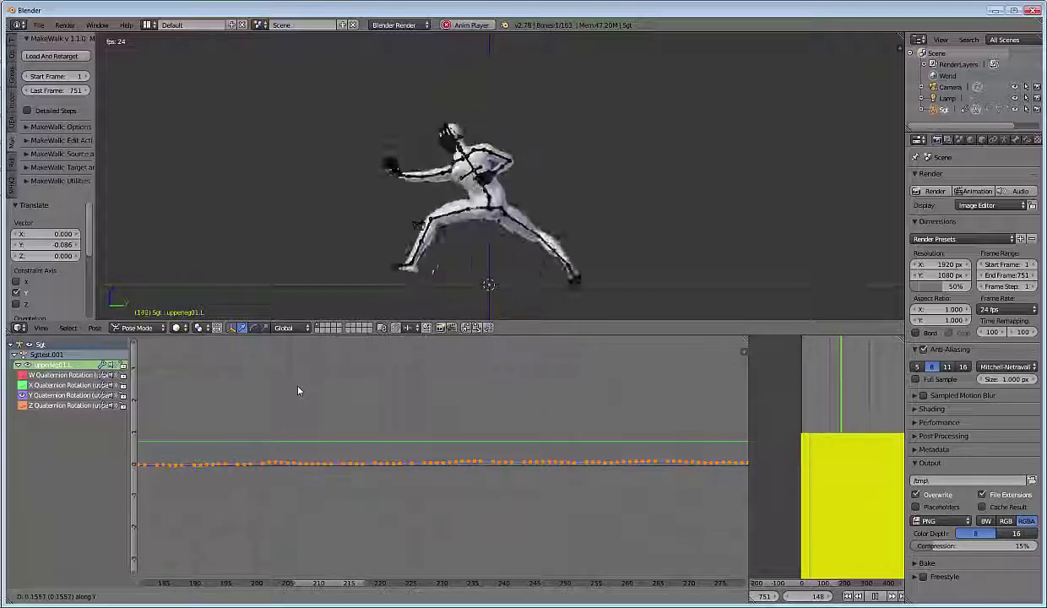
right_click(297, 390)
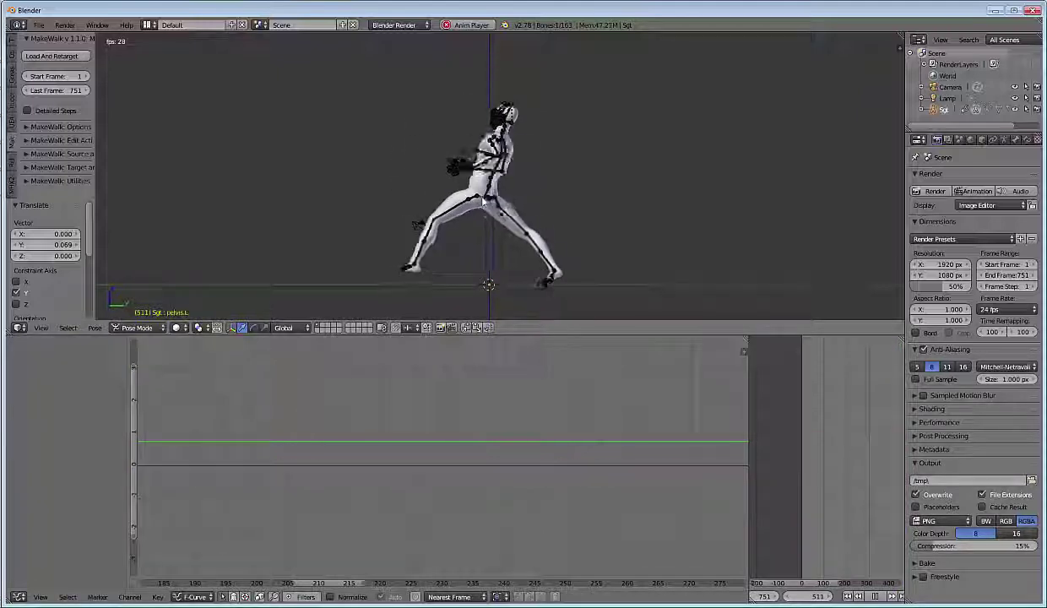
- Select upperleg01.R, expand its channels, and nudge its W Quaternion curve upward
right_click(496, 205)
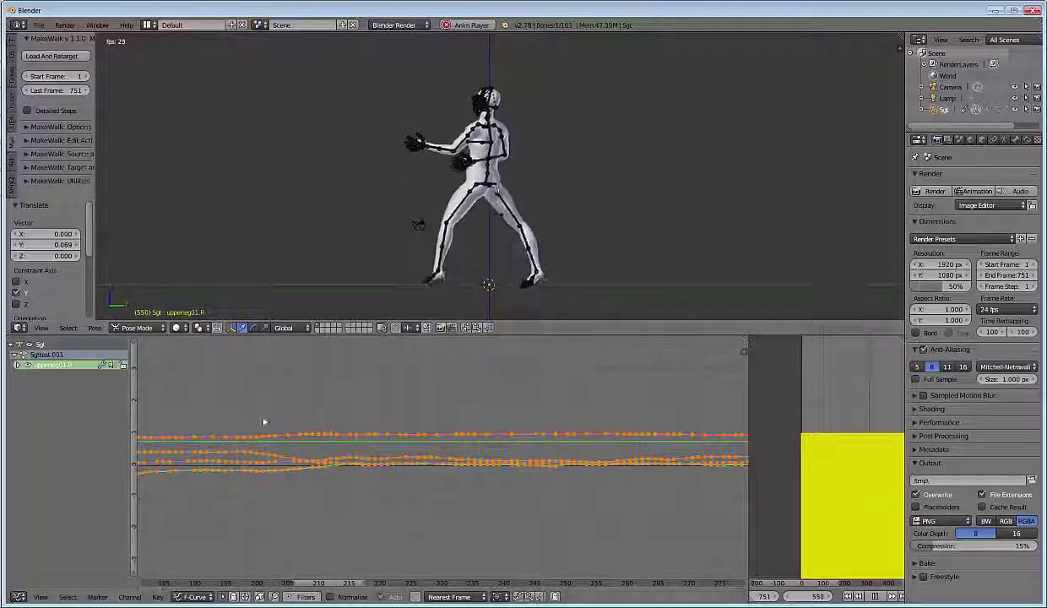
click(31, 367)
click(18, 365)
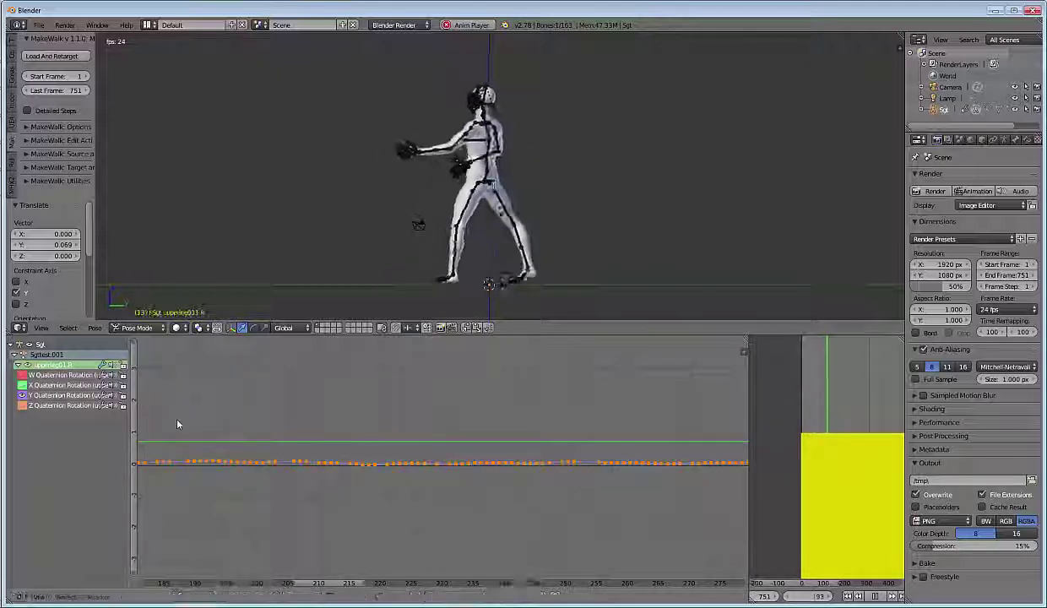
key(g)
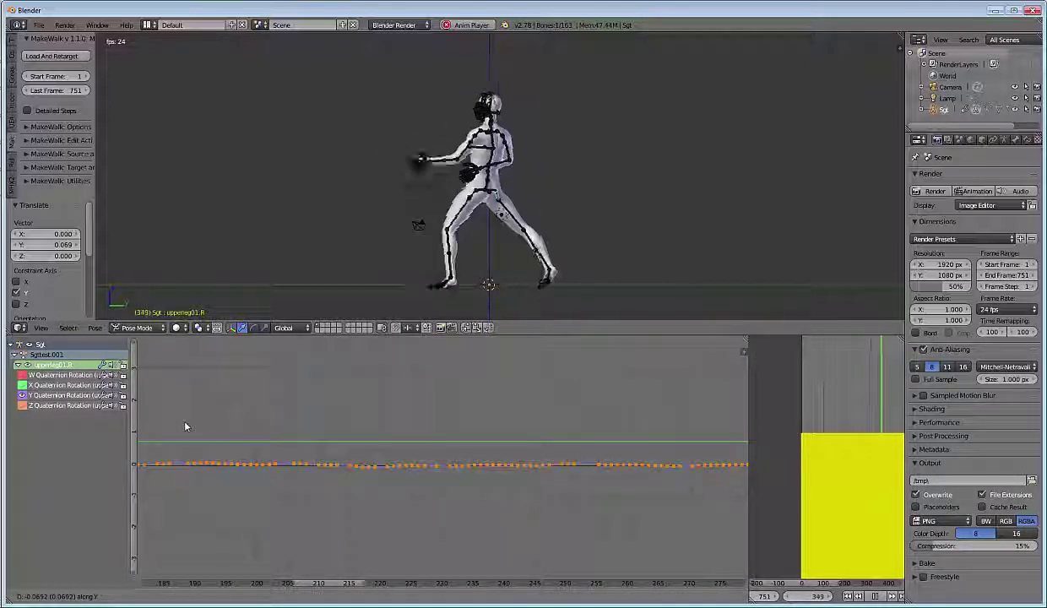
click(186, 422)
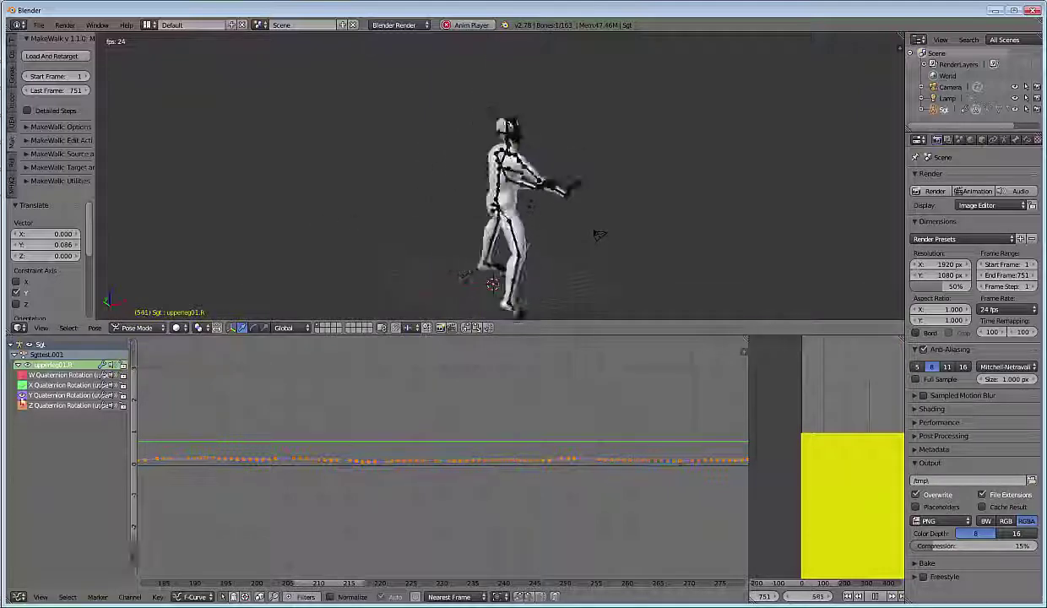
key(g)
click(356, 439)
- In side view, cancel a stray rotation and settle the curve's vertical shift at 0.052
key(KP_3)
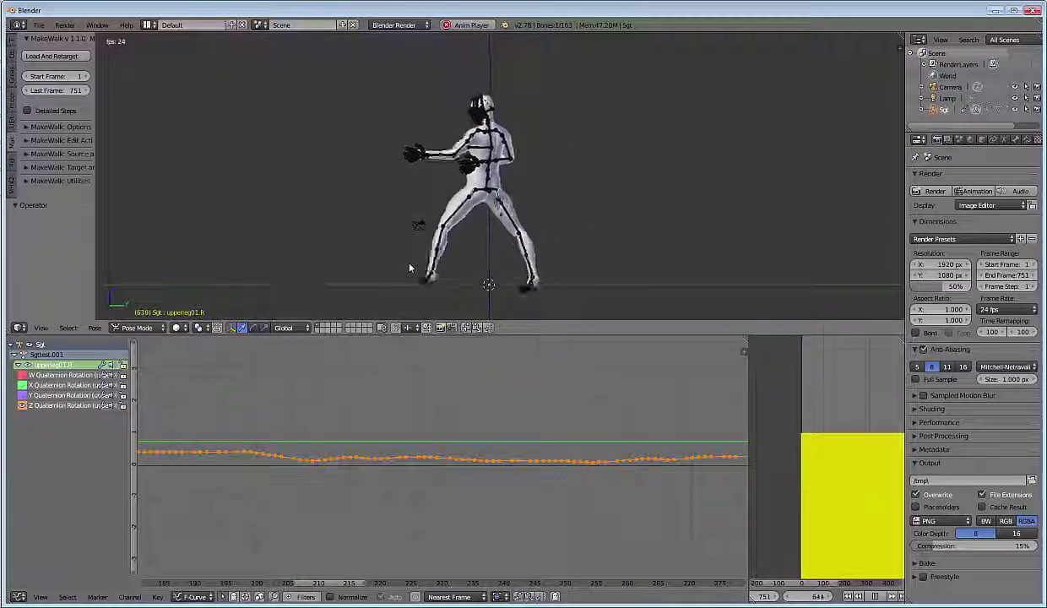
key(r)
key(Escape)
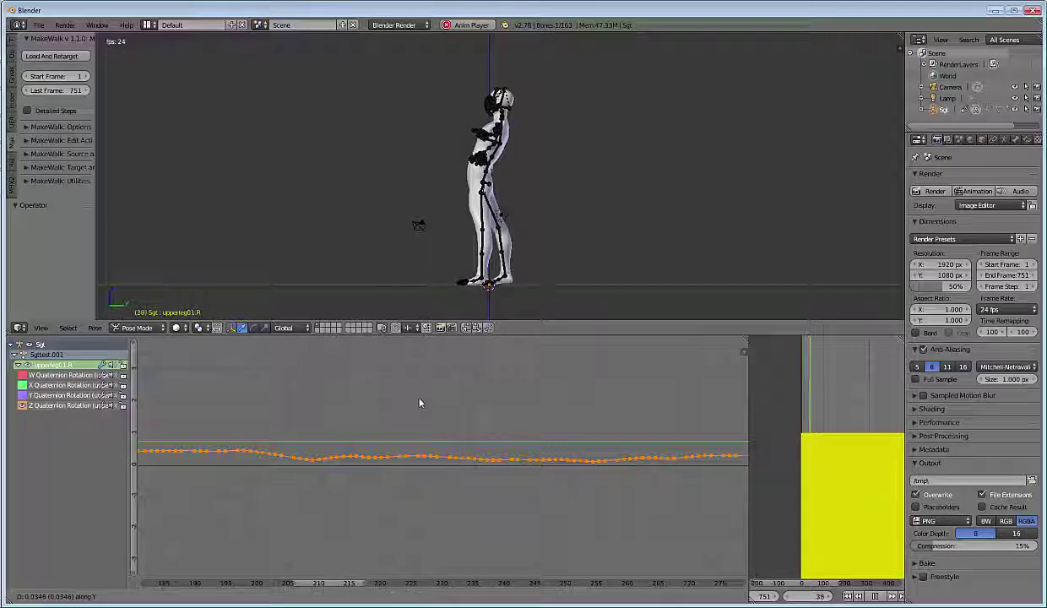
click(417, 405)
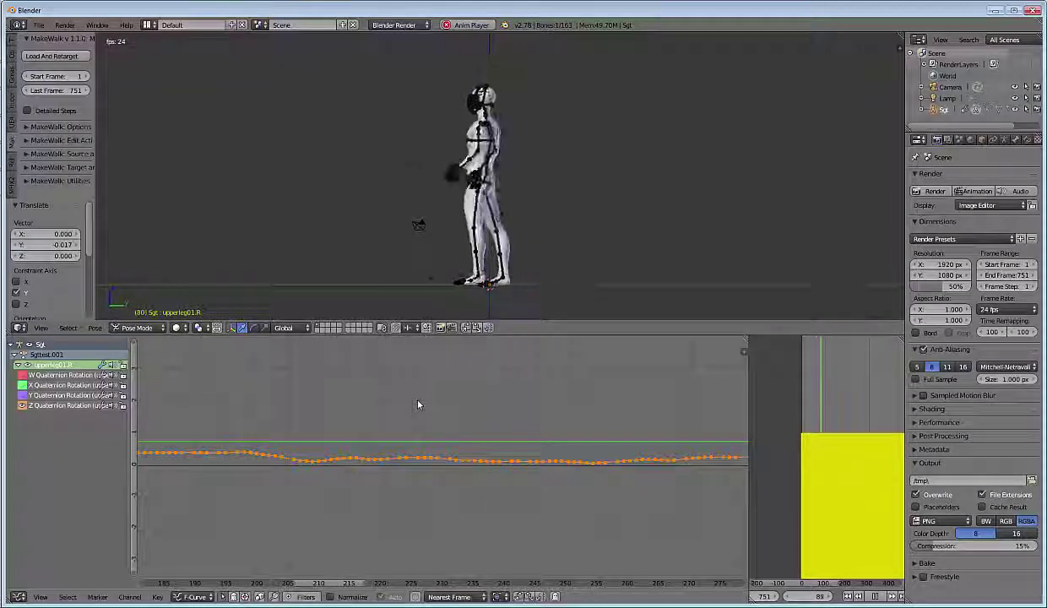
key(g)
key(y)
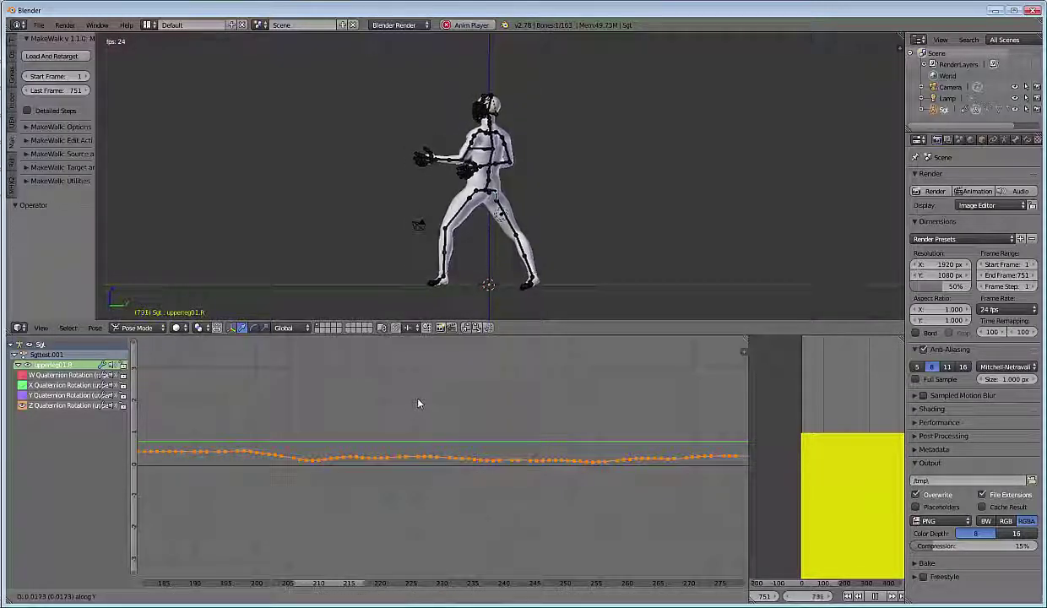
click(418, 403)
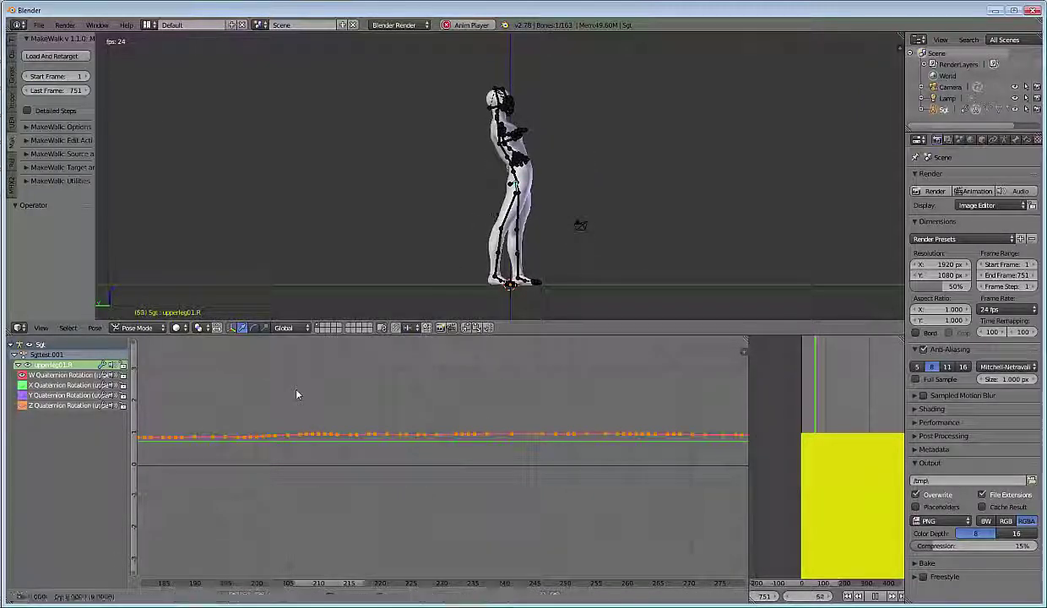
- Nudge the upperleg01.R rotation curves up twice, leaving Z Quaternion offset 0.058, checking in side view
key(g)
key(y)
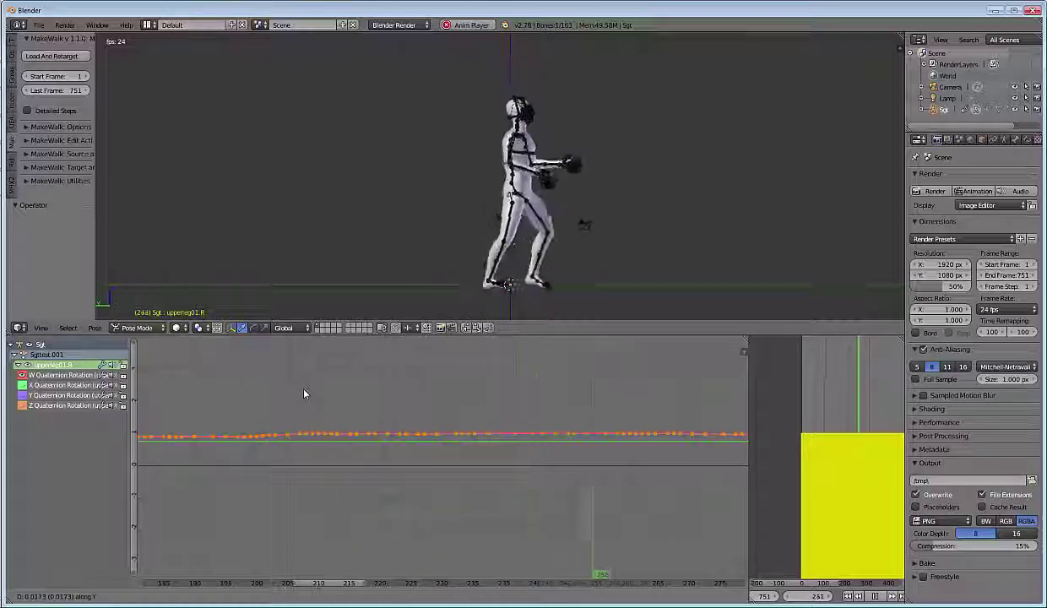
click(305, 394)
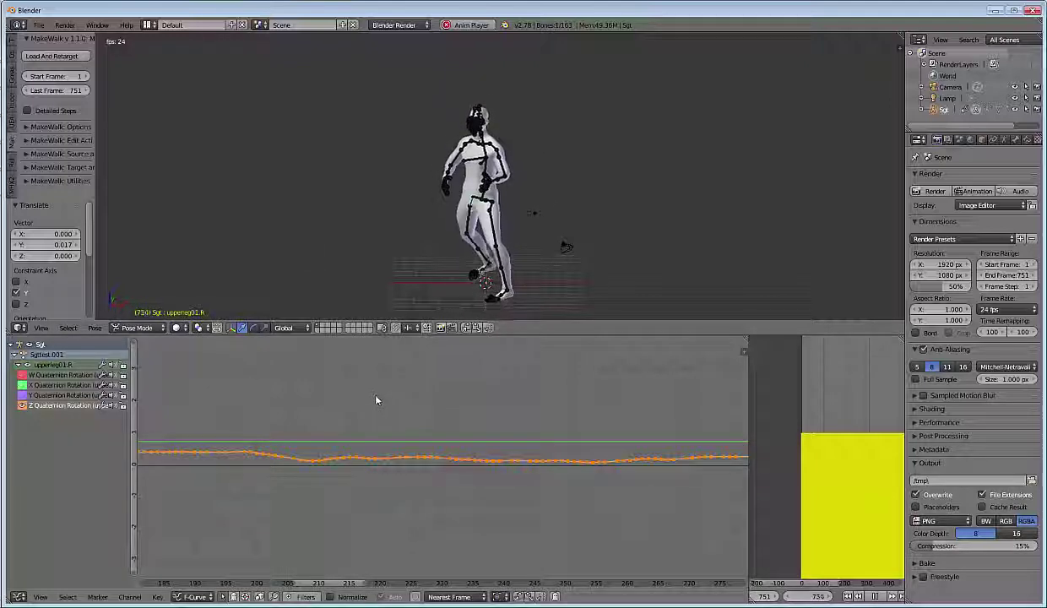
key(KP_3)
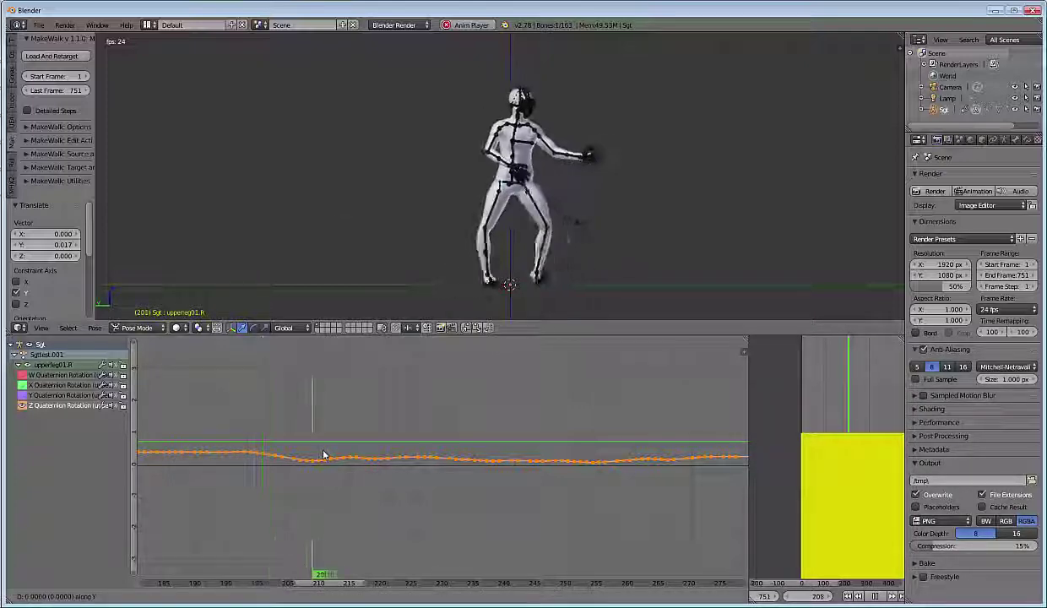
key(g)
key(y)
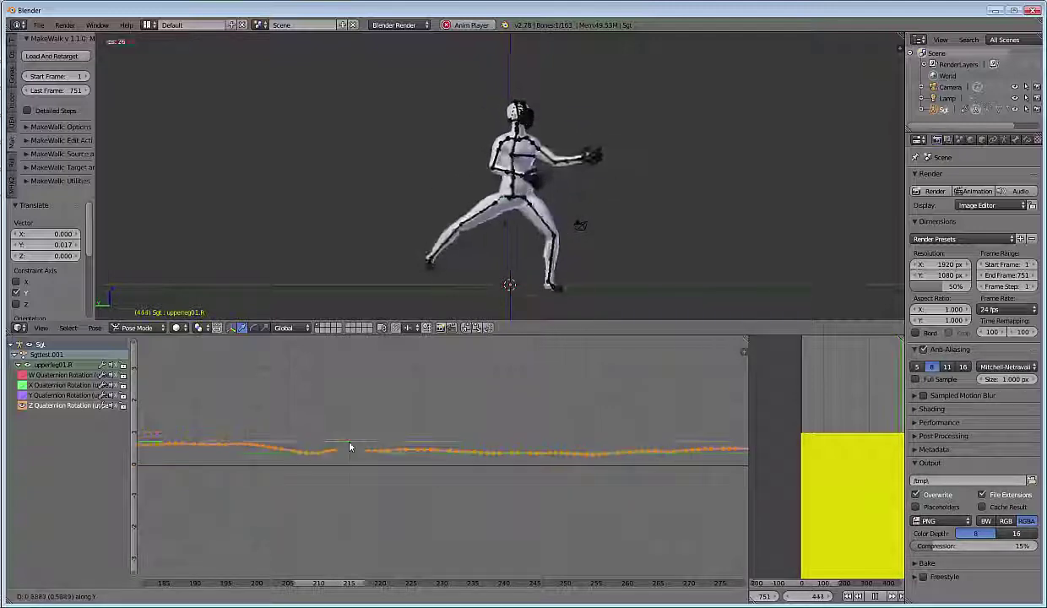
click(350, 456)
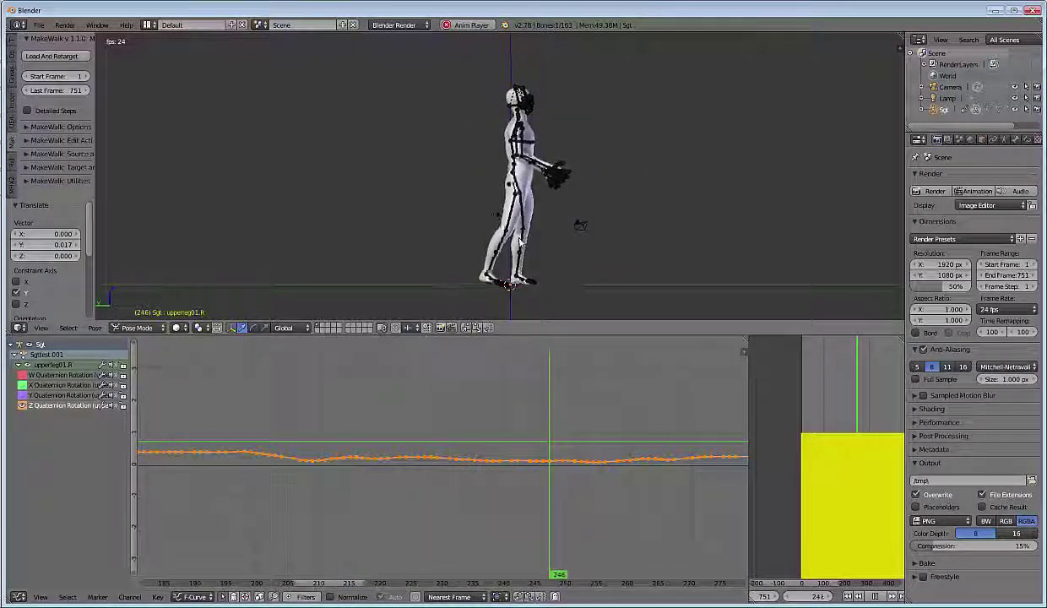
- Select lowerleg01.R, isolate its Z Quaternion Rotation curve and shift it vertically
right_click(490, 249)
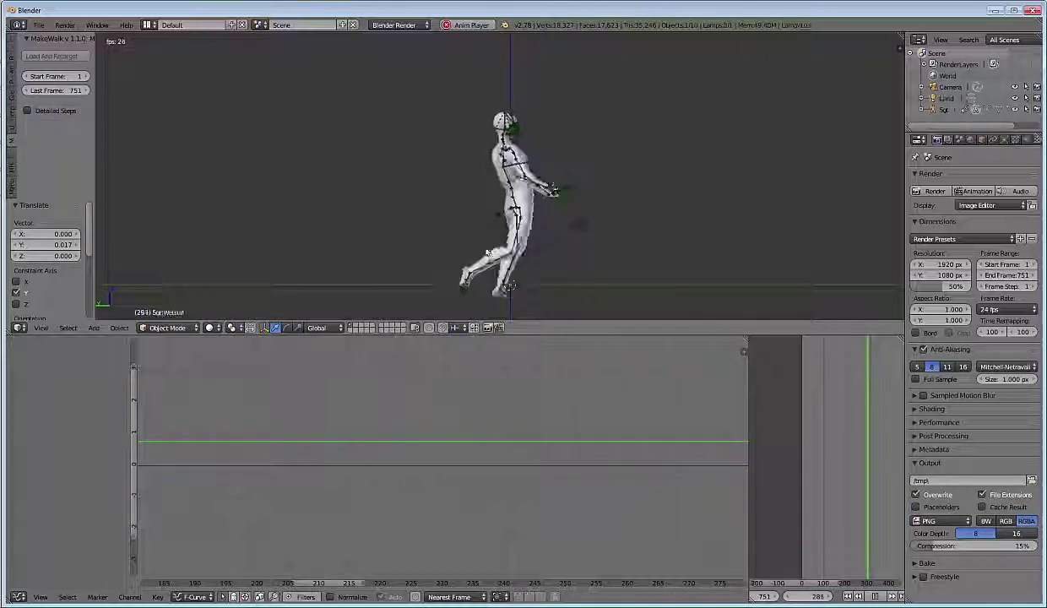
right_click(462, 287)
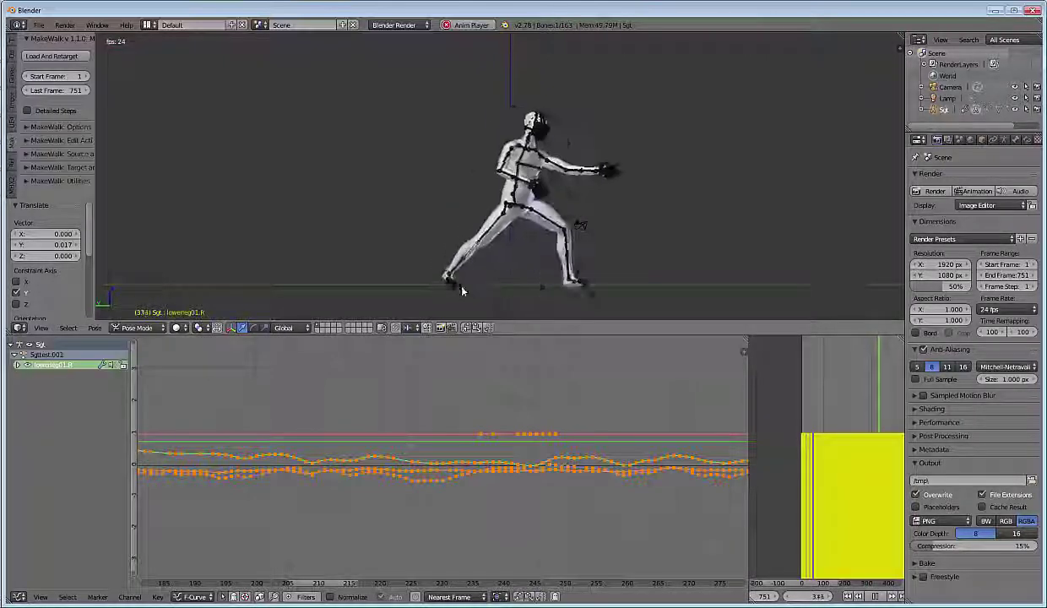
click(17, 365)
click(45, 409)
click(45, 408)
key(g)
key(y)
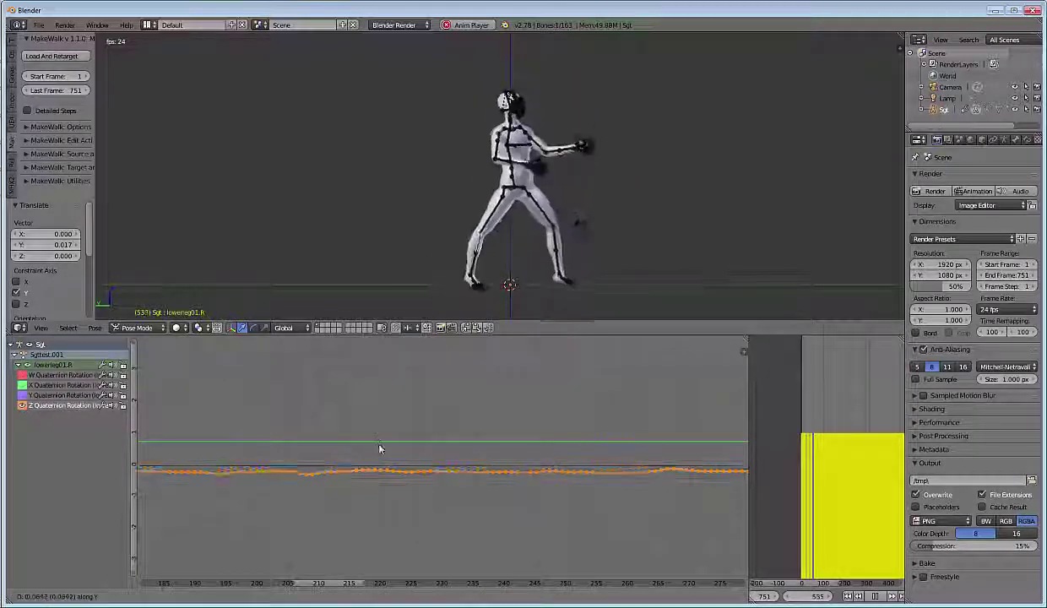
click(383, 460)
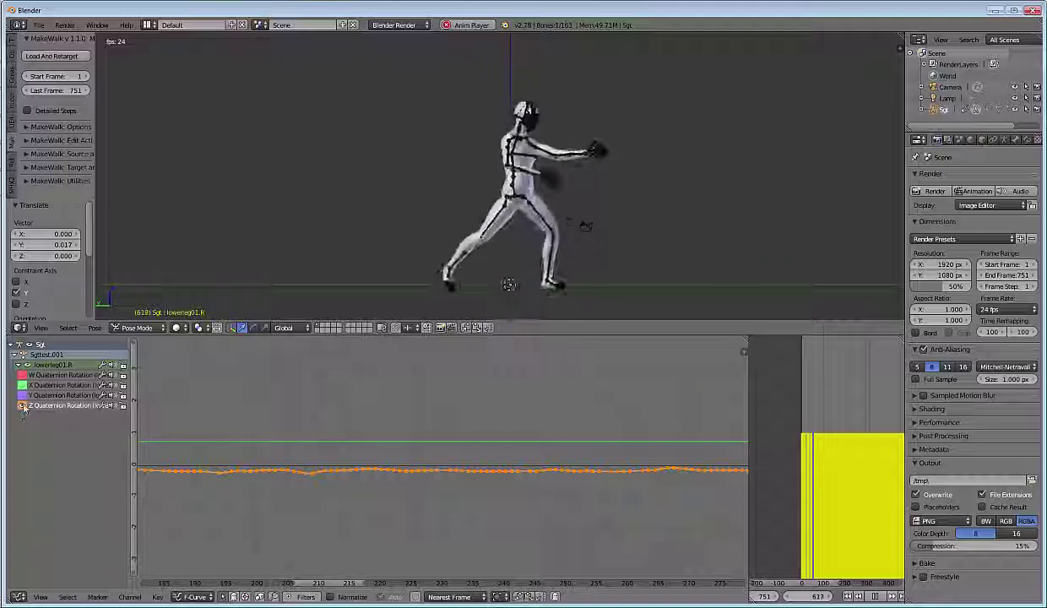
- Shift another lowerleg01.R quaternion curve vertically and raise the keyframes near frame 240
click(23, 407)
key(g)
key(y)
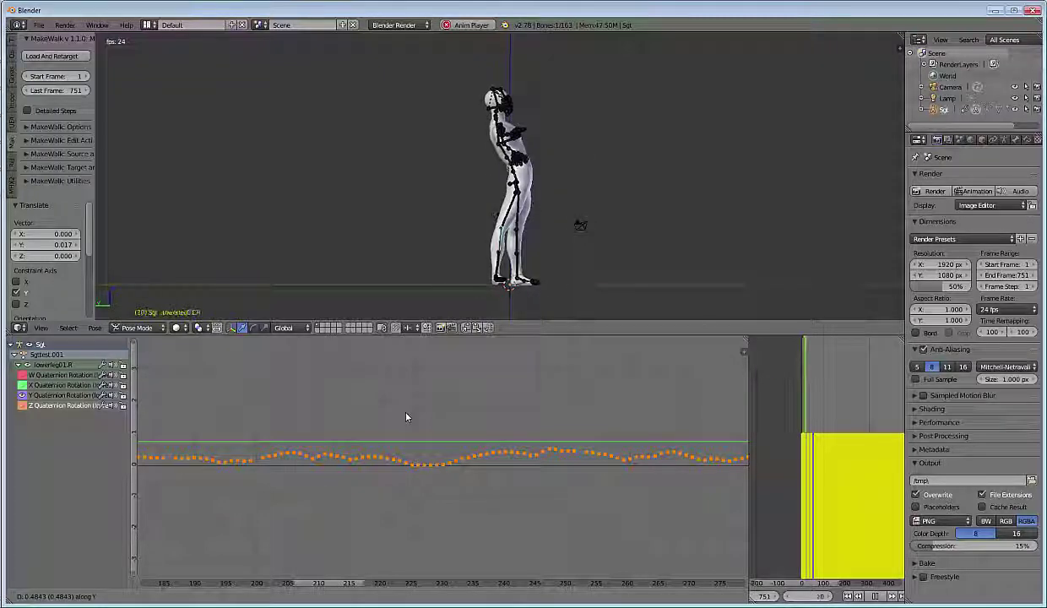
key(Escape)
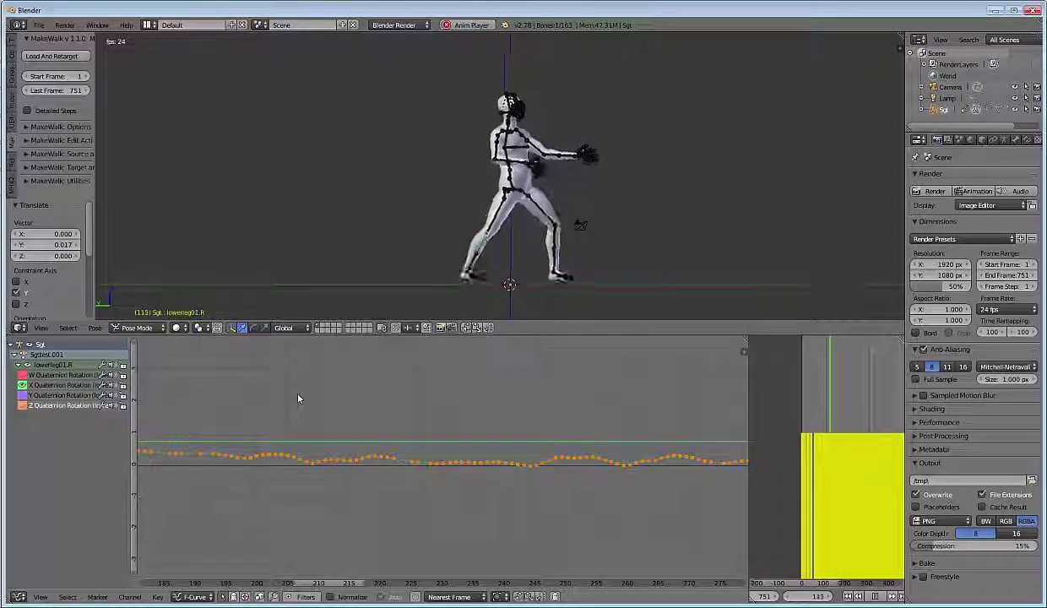
key(g)
key(y)
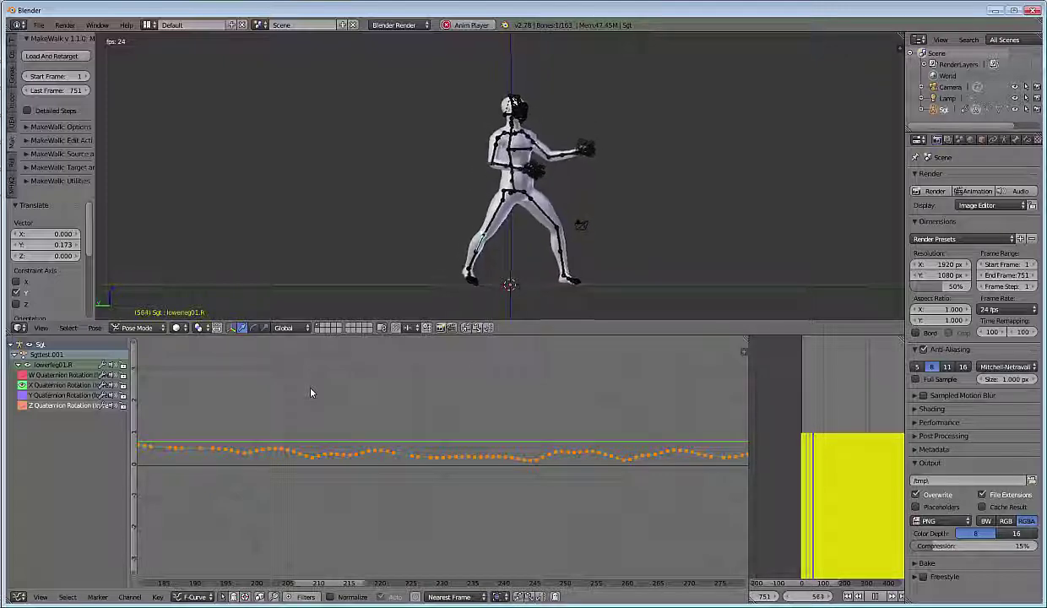
click(461, 459)
key(g)
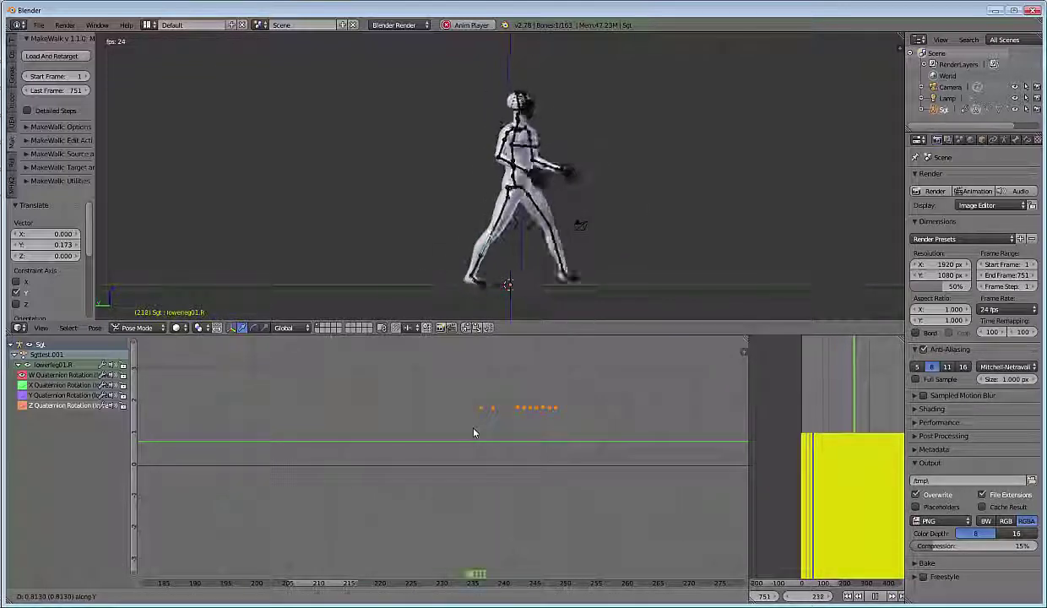
click(474, 433)
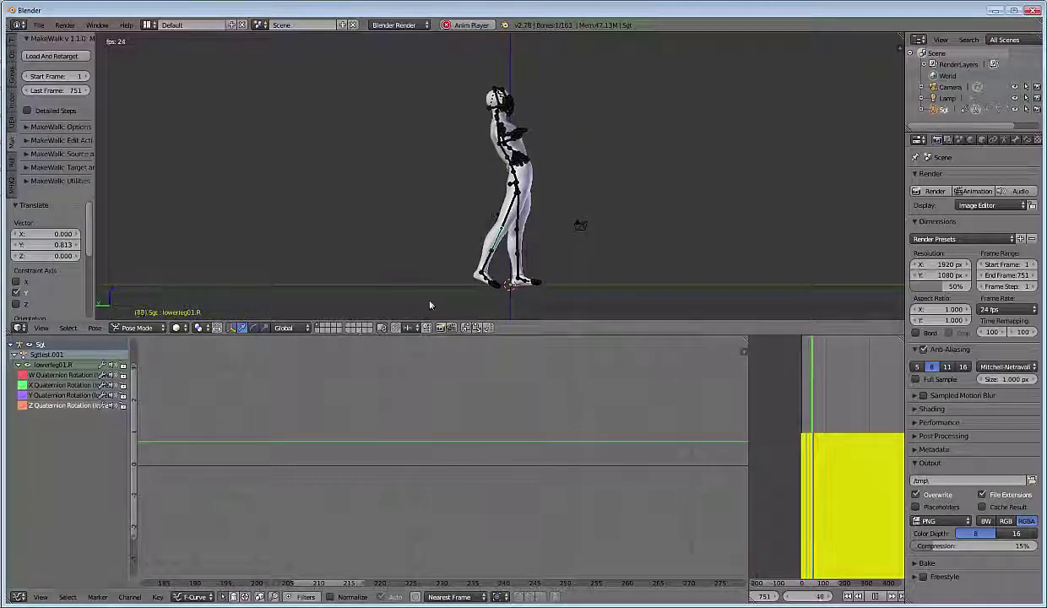
middle_drag(558, 234, 558, 254)
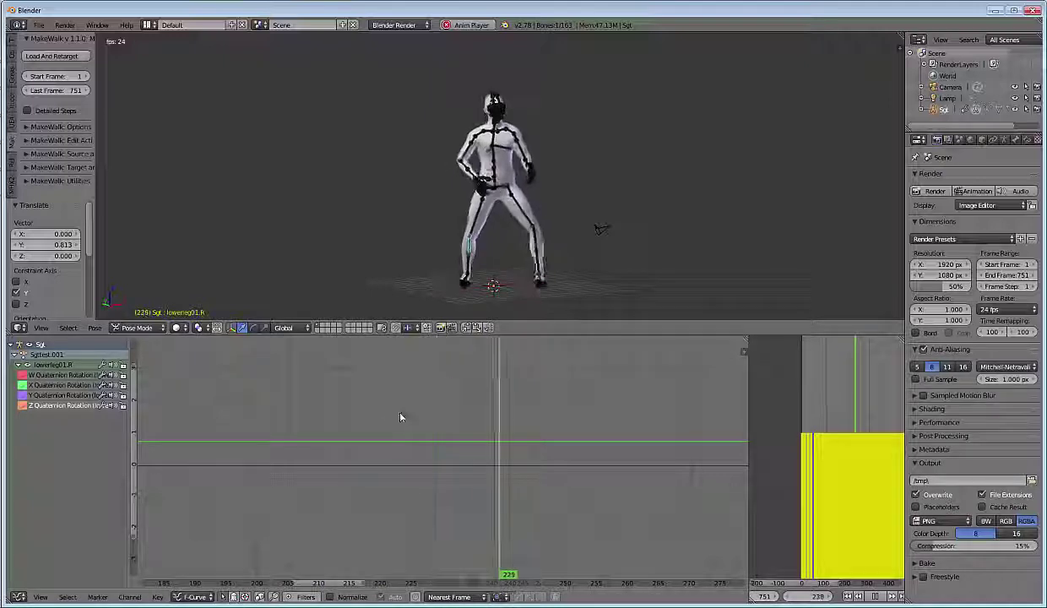
key(shift+alt+a)
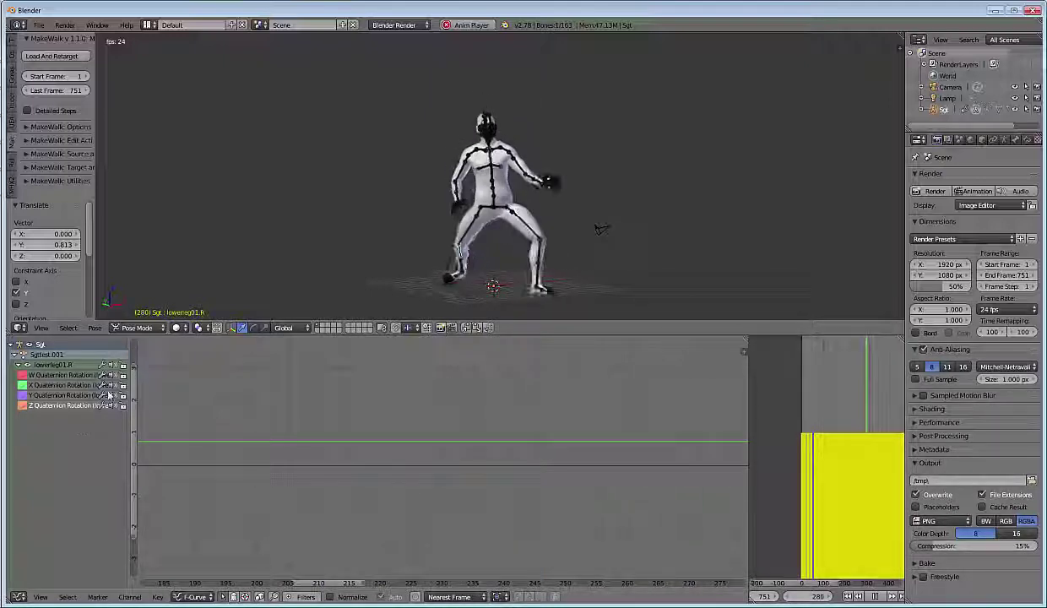